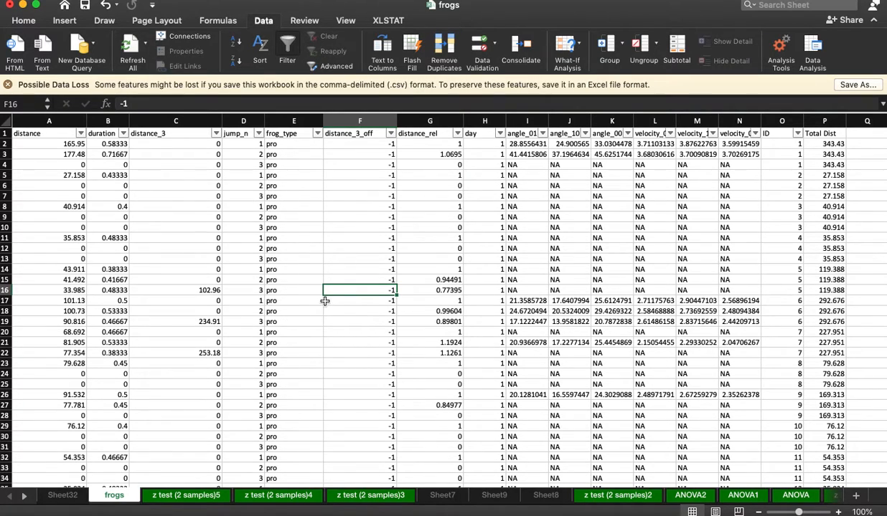
Step: On Sheet32, copy the pivot table's grand total average of distance and paste it as a value into B11
left_click(63, 496)
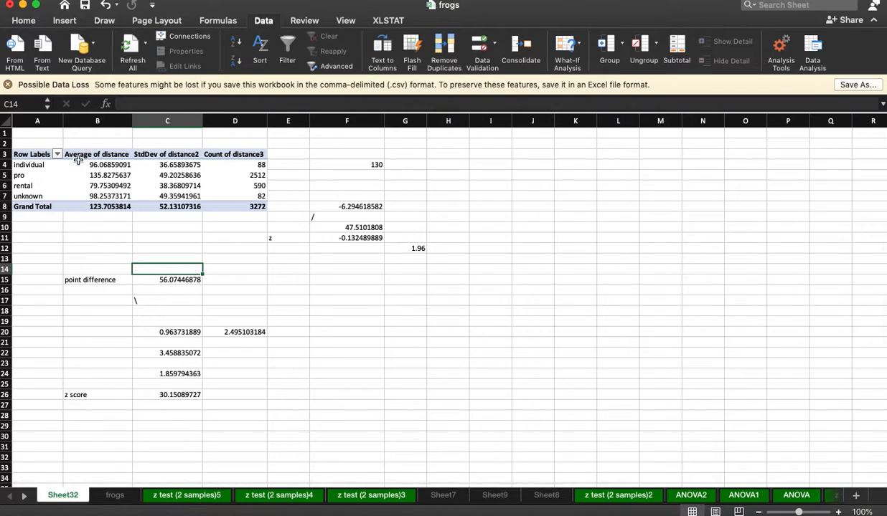
left_click(88, 207)
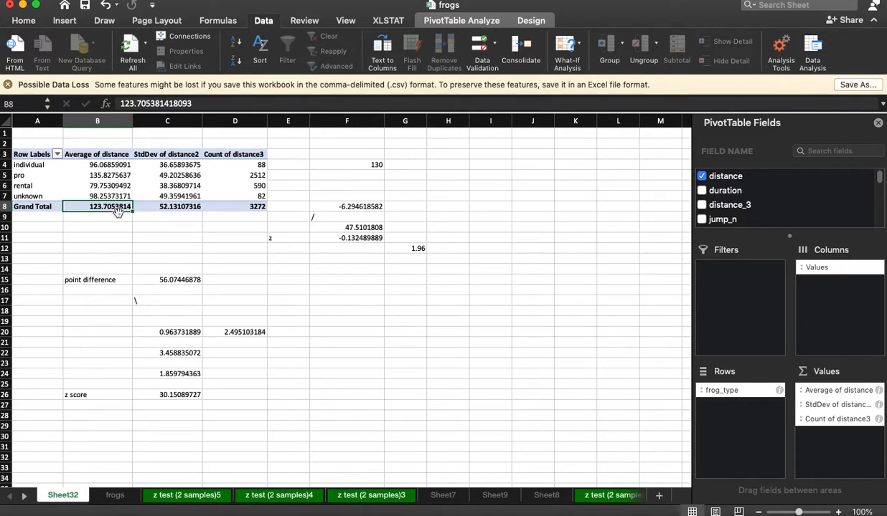
key("super+c")
left_click(82, 236)
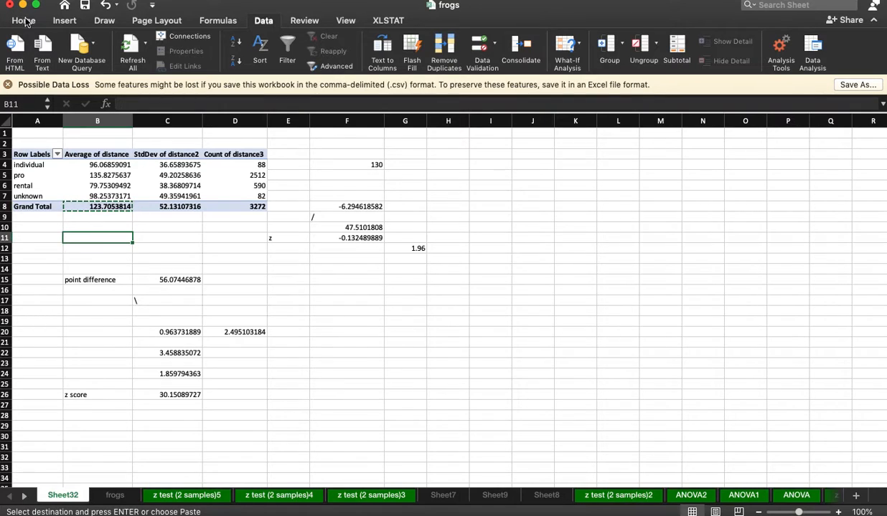
left_click(24, 20)
left_click(30, 44)
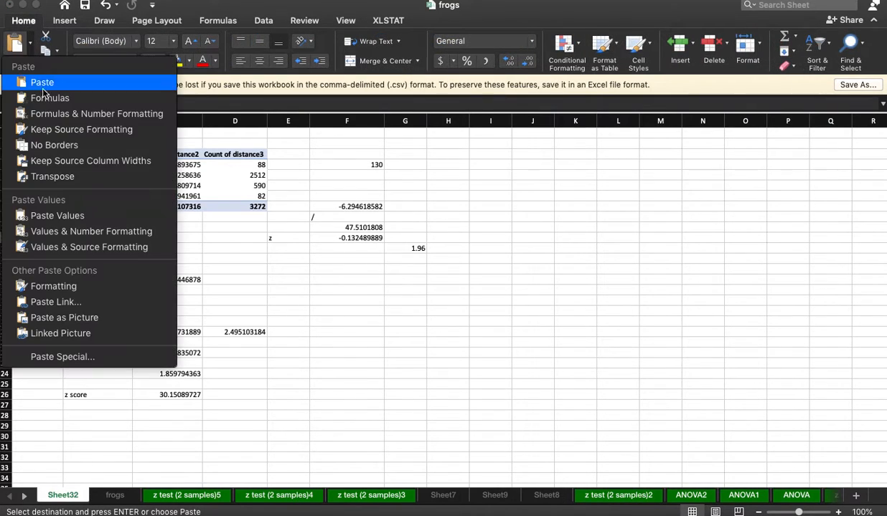
left_click(58, 215)
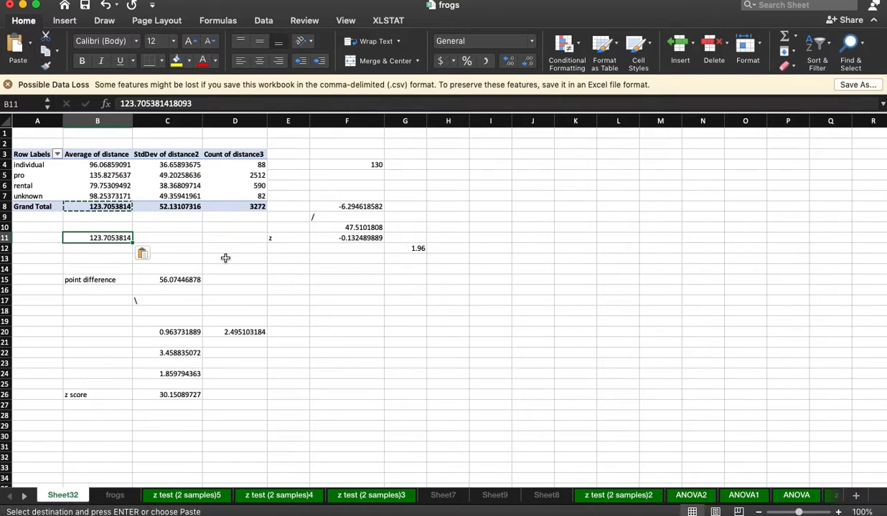
Step: On the frogs sheet, hide columns F through P
left_click(112, 494)
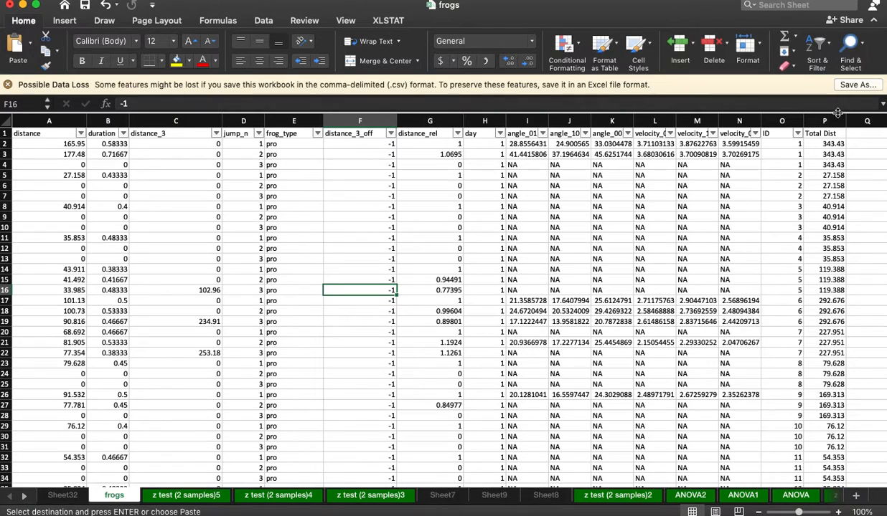
left_click_drag(836, 121, 362, 122)
right_click(362, 122)
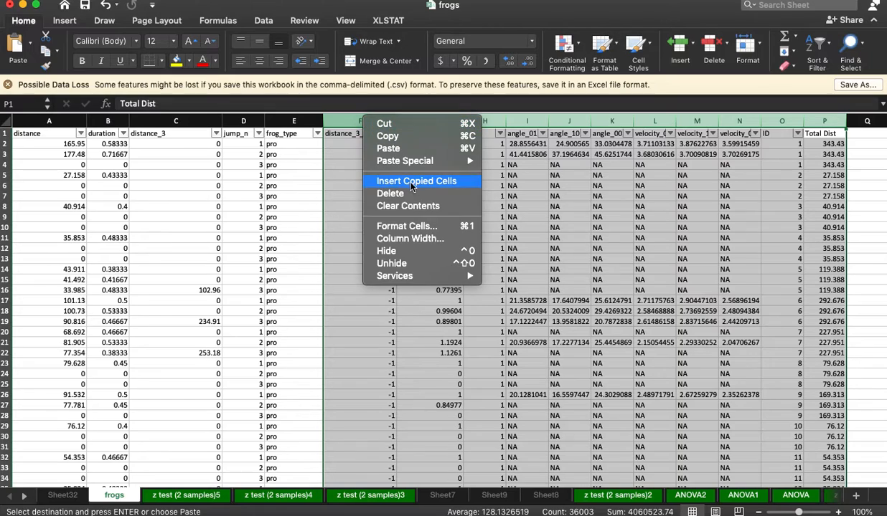
left_click(387, 243)
Step: Enter the column header "o-grandmean" in Q1
left_click(359, 132)
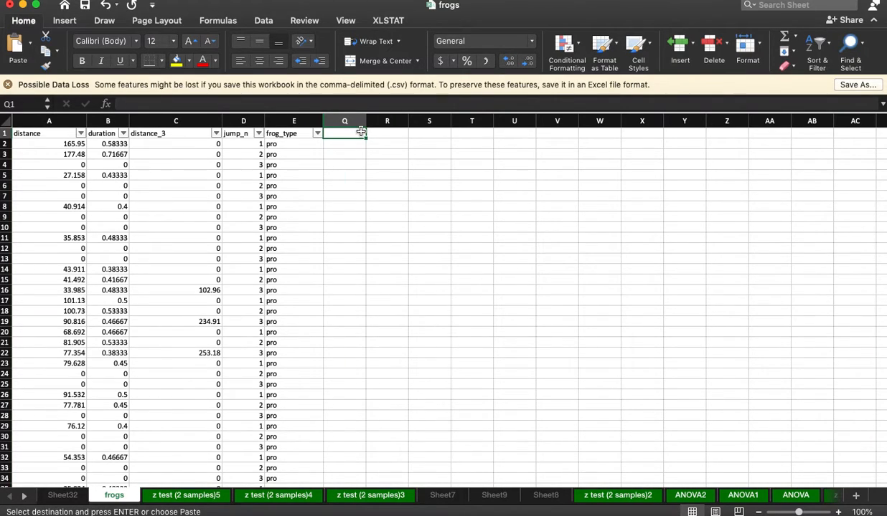
type("o")
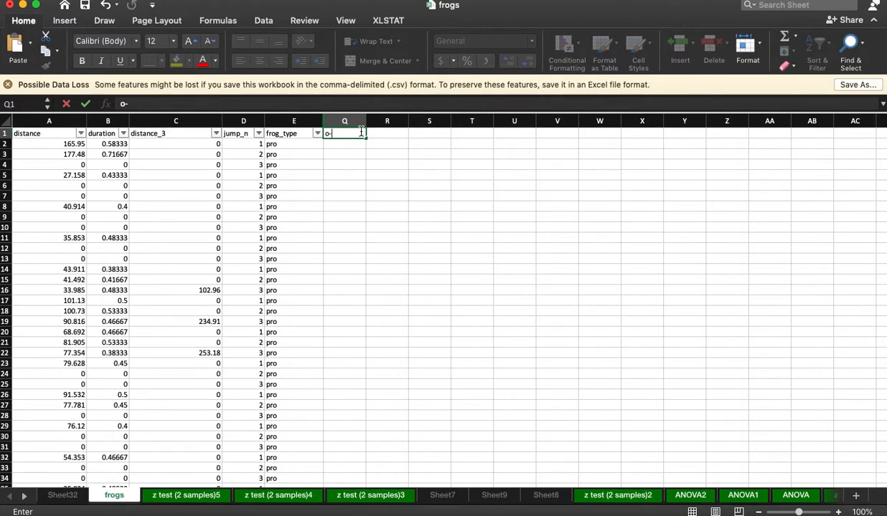
type("-grandmen")
key("Return")
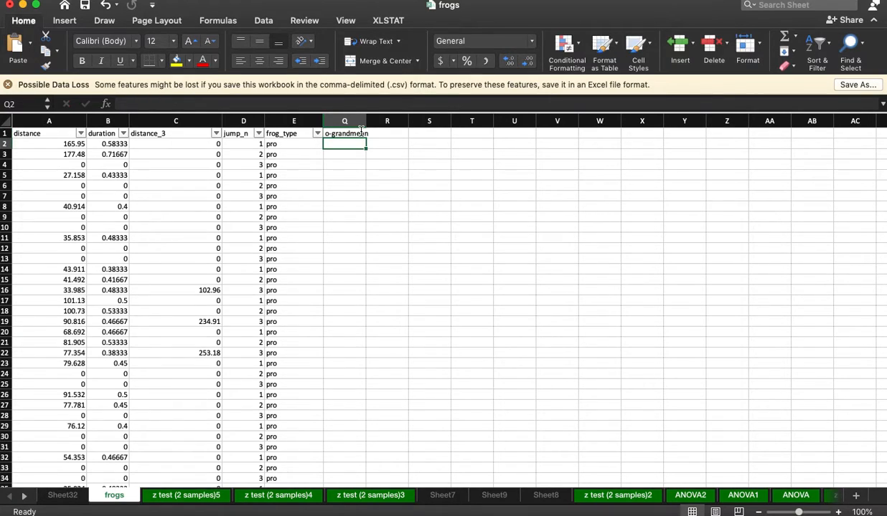
Step: Enter =A2-123.7053814 in Q2 using the copied grand mean, and fill the formula down the whole column
type("=")
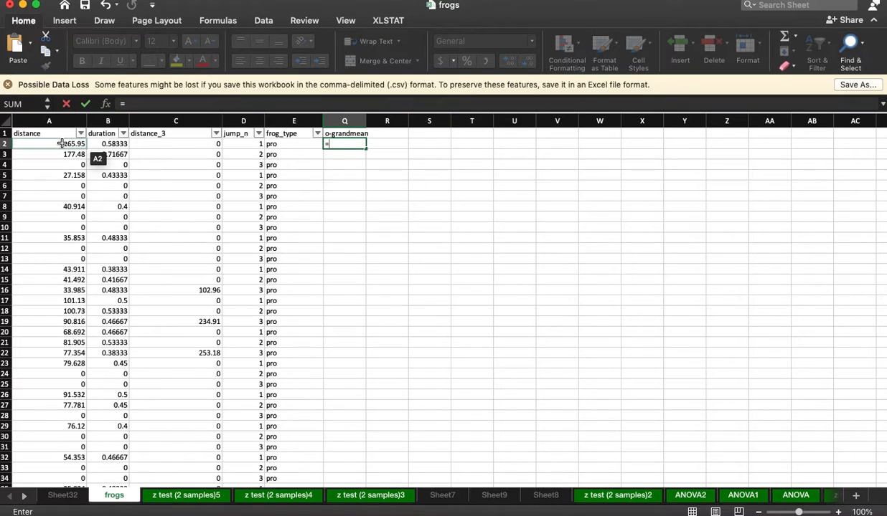
left_click(61, 143)
type("-")
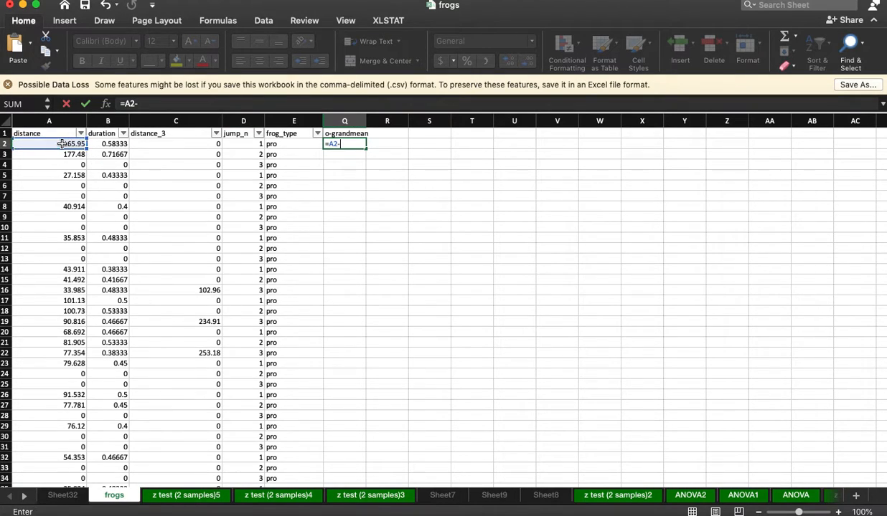
key("super+v")
key("Return")
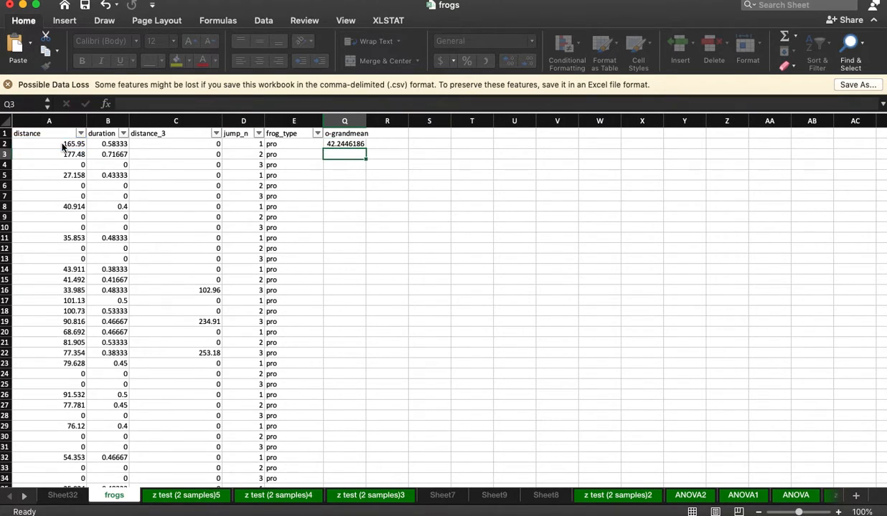
left_click(363, 144)
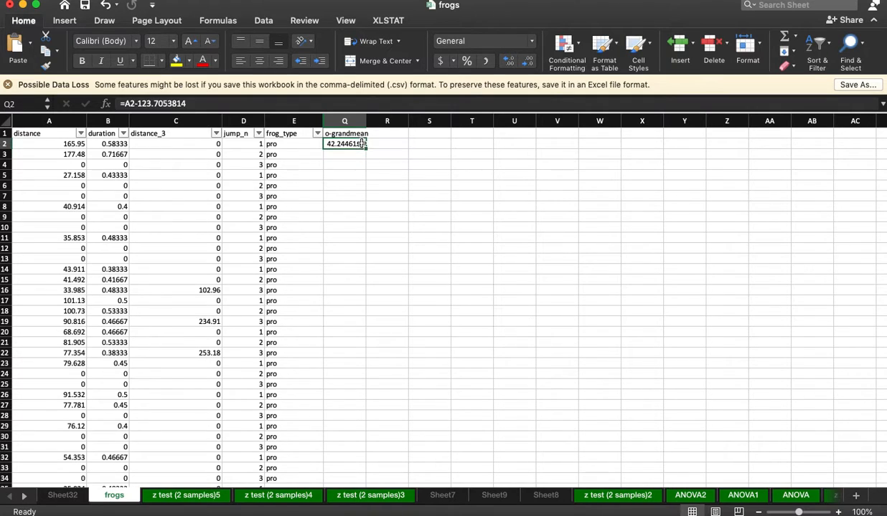
double_click(365, 149)
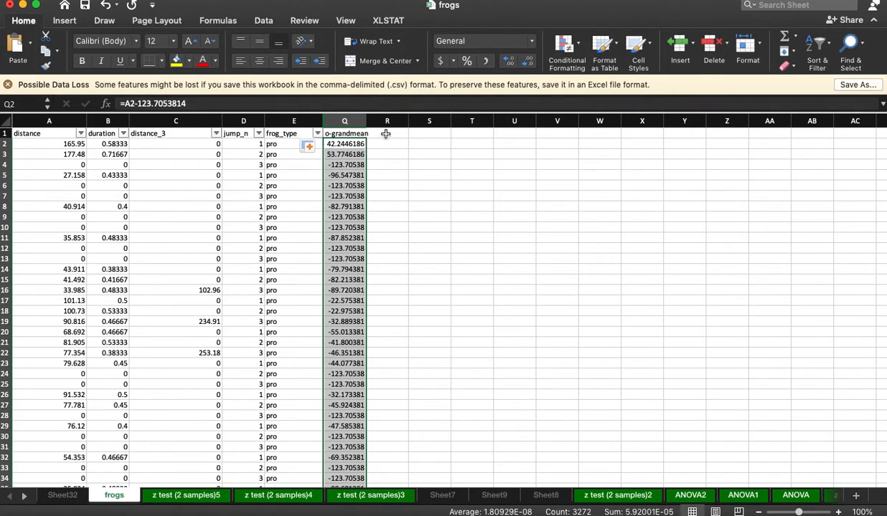
Step: Enter the column header "(observed-mean)^2" in R1
left_click(387, 133)
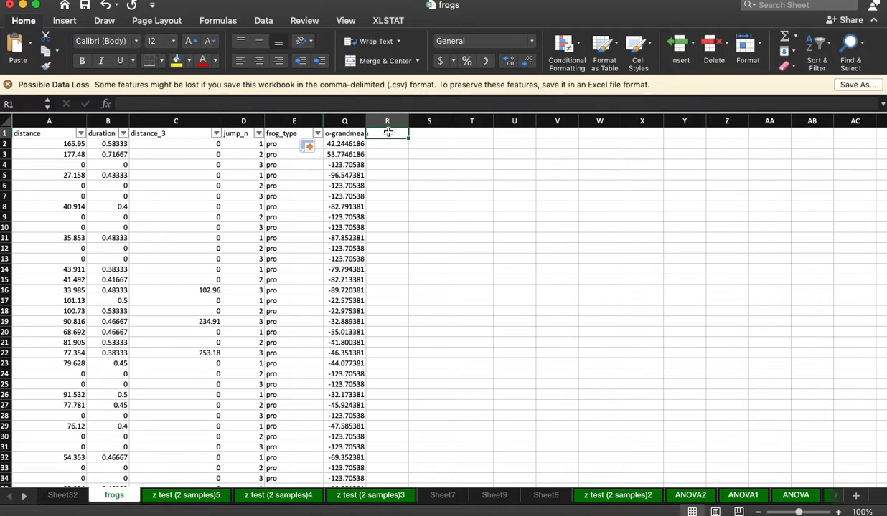
type("(obs")
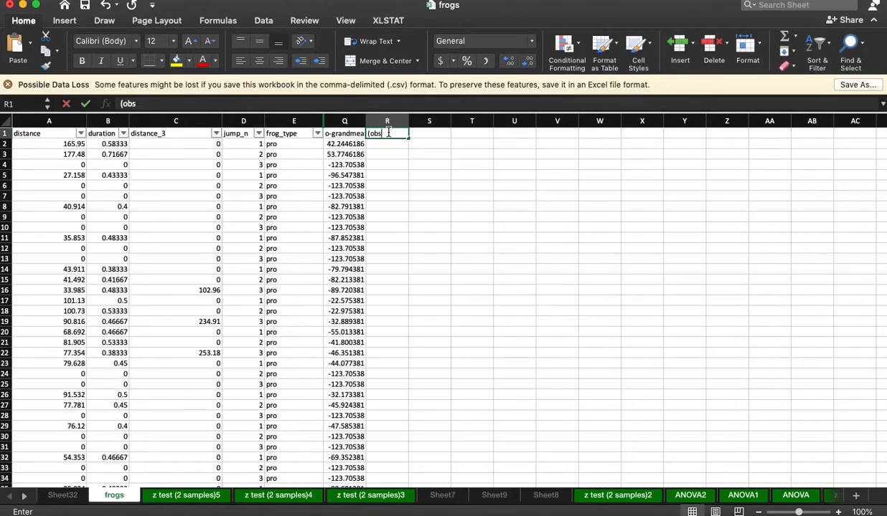
type("e4")
key("BackSpace")
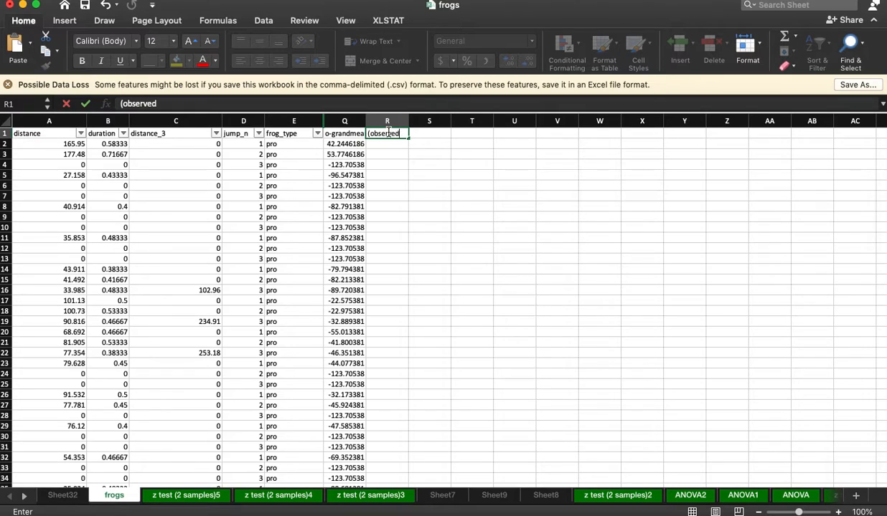
type("rved-mean)^2")
key("Return")
Step: Square the deviations with =Q2^2 in R2 and fill the formula down the whole column
type("=")
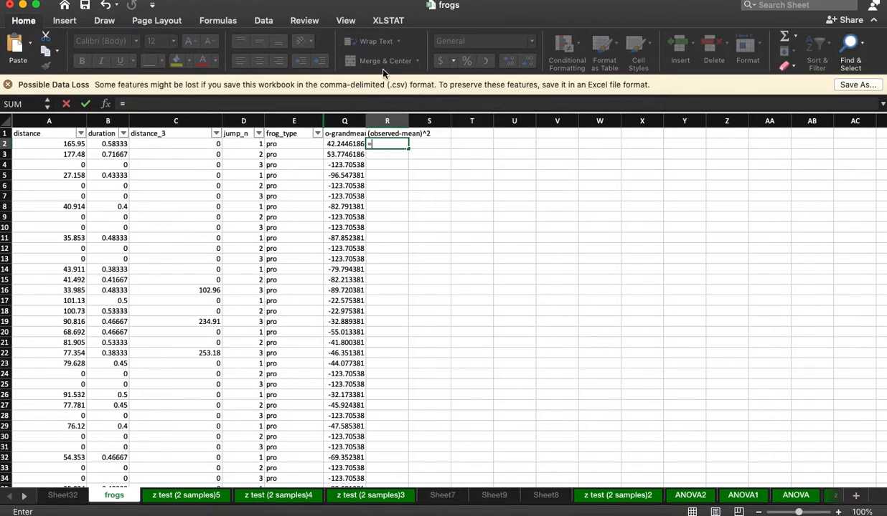
left_click(336, 144)
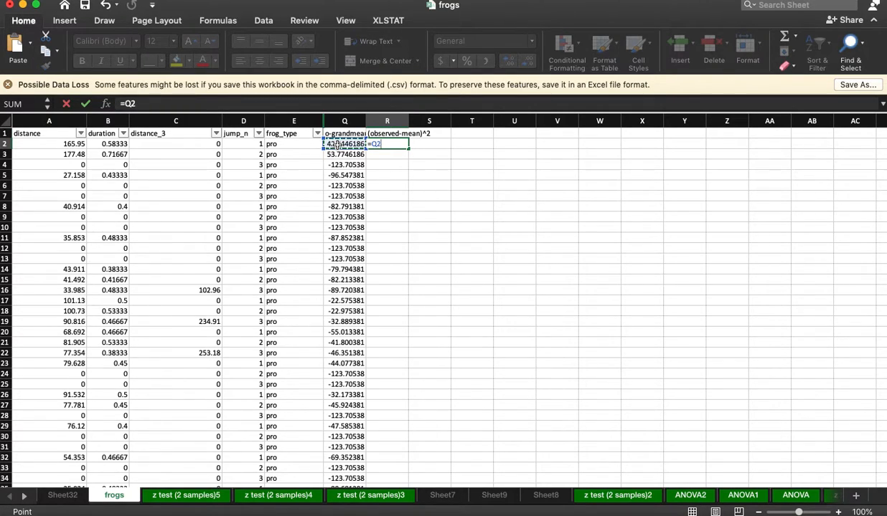
type("^2")
key("Return")
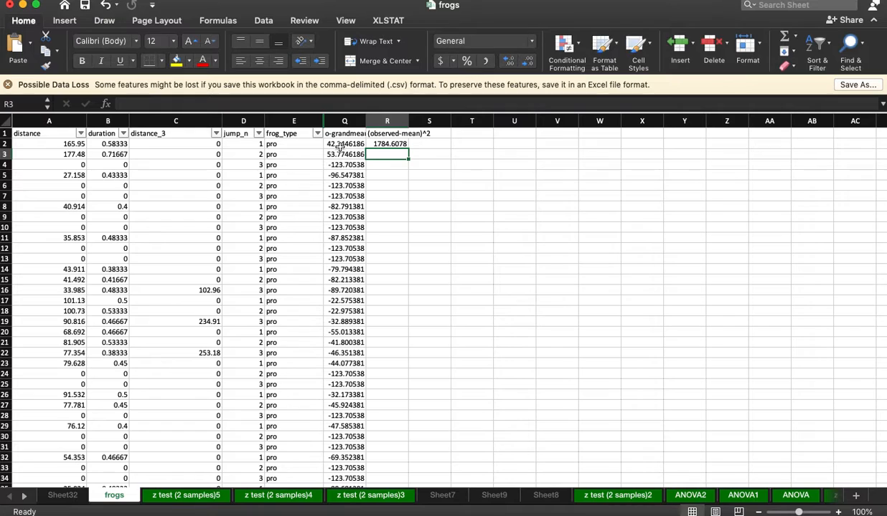
left_click(393, 145)
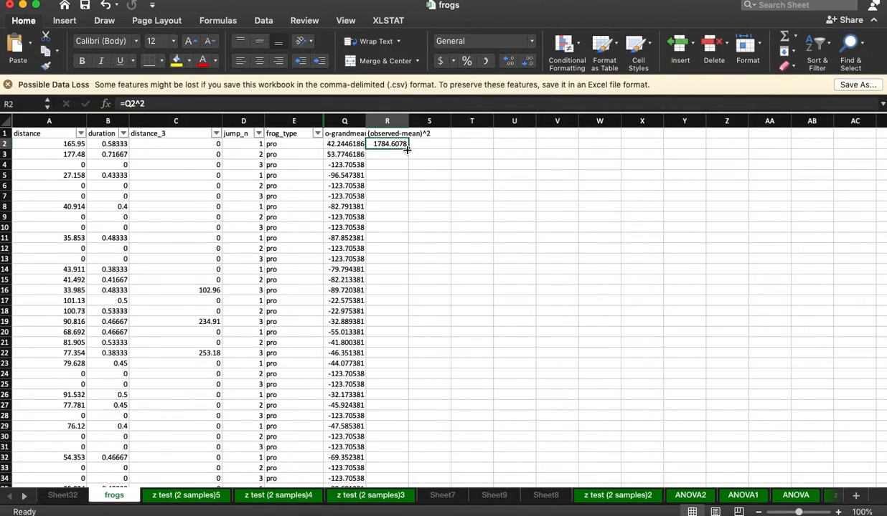
double_click(409, 148)
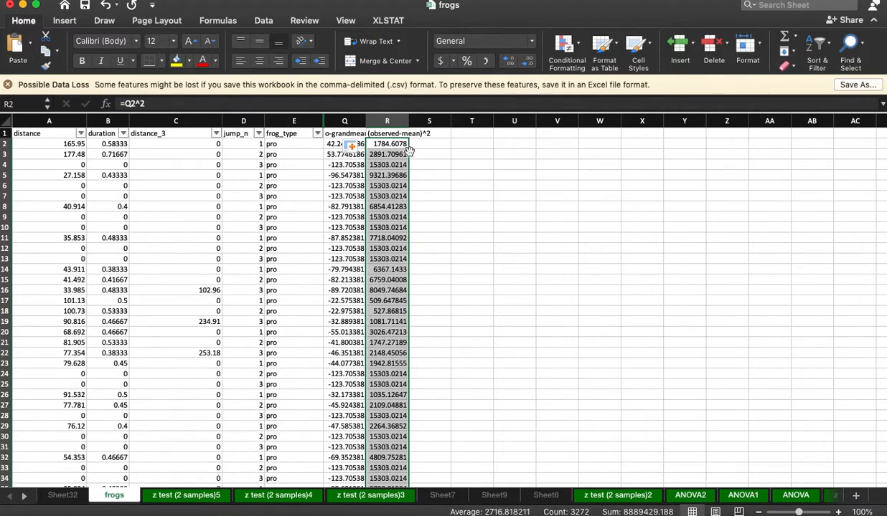
left_click(393, 269)
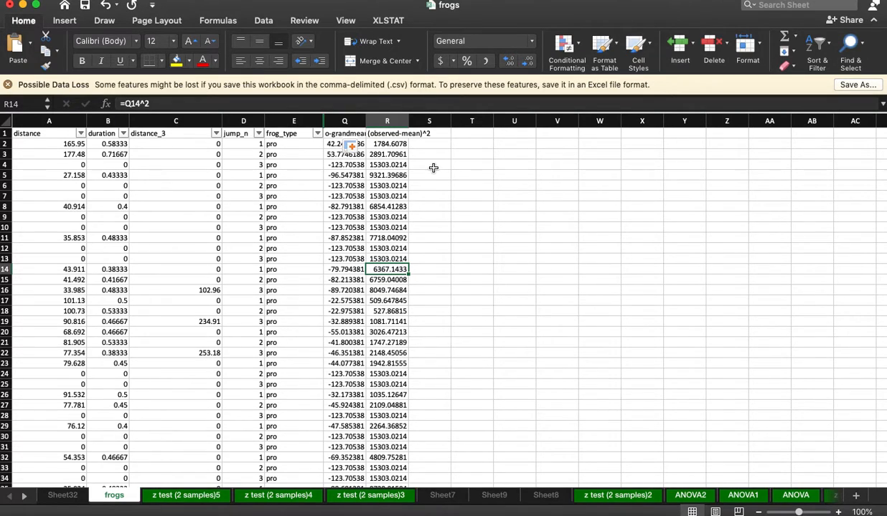
left_click(416, 174)
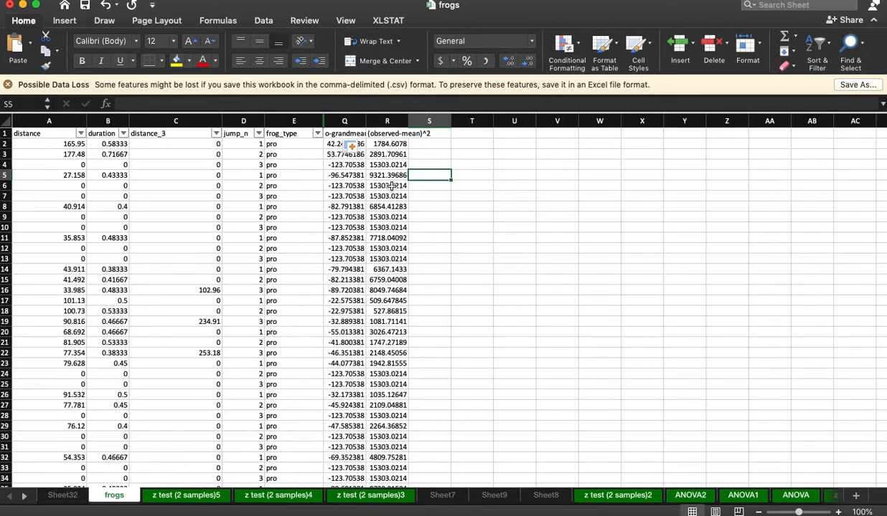
left_click(382, 209)
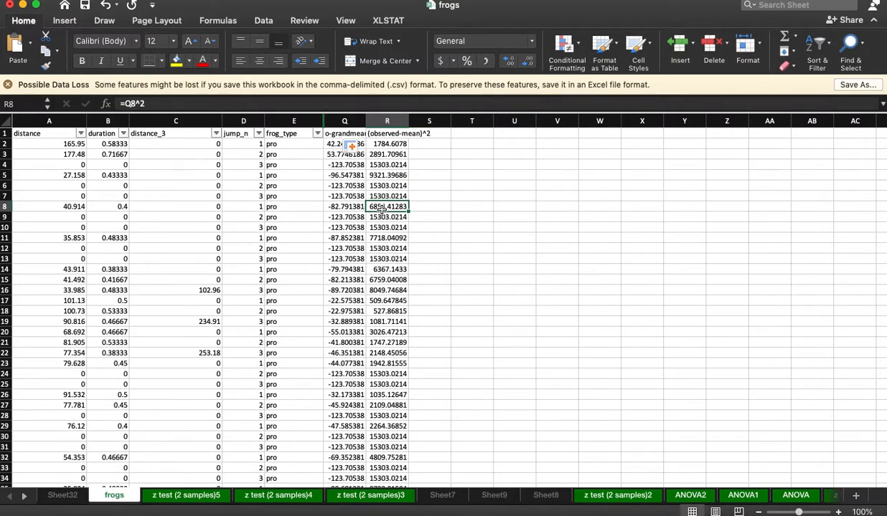
Step: Enter the label "SS total" in T1
left_click(475, 144)
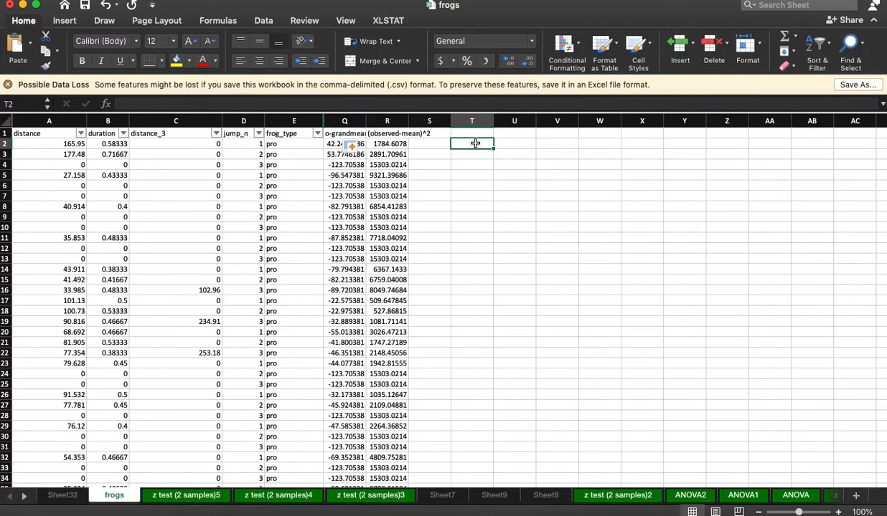
key("Up")
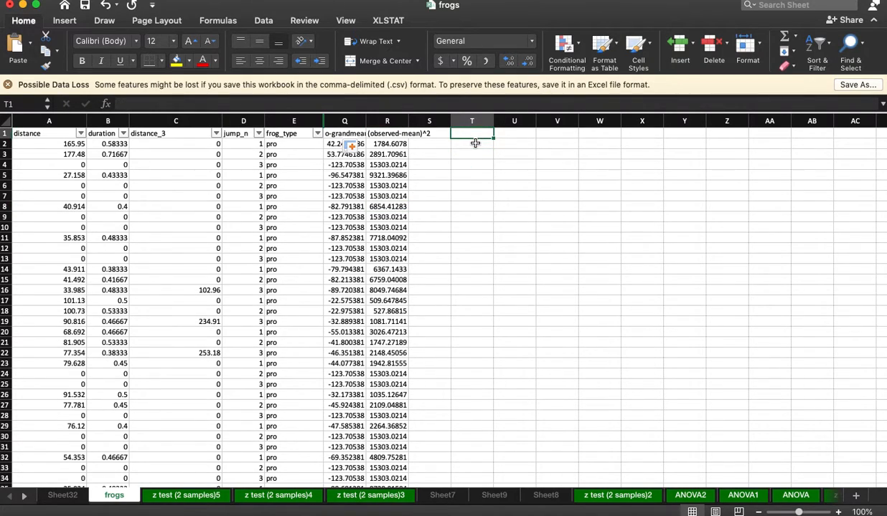
type("SS total")
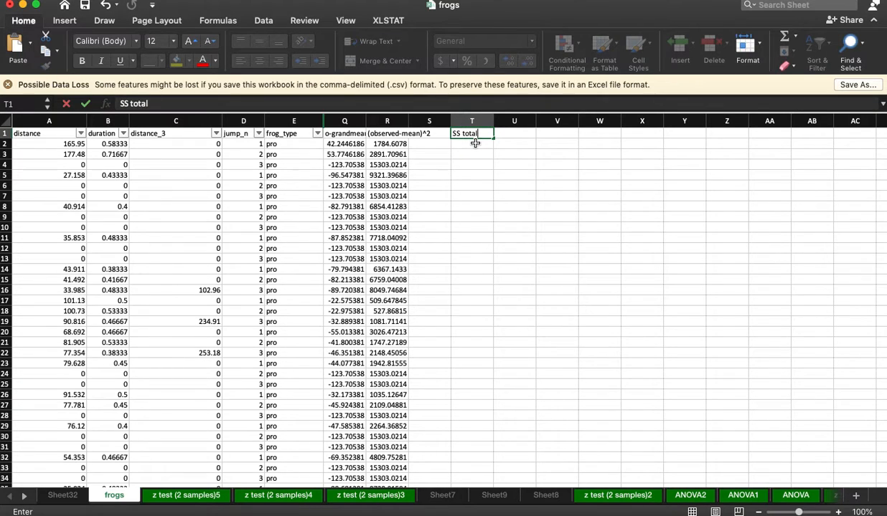
key("Return")
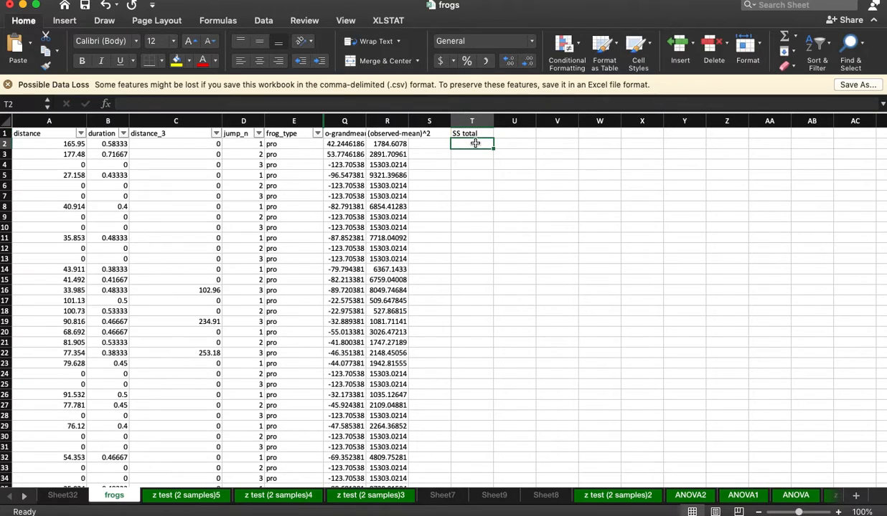
Step: In T2, sum all the squared deviations in column R from R2 down to the last data row
type("=")
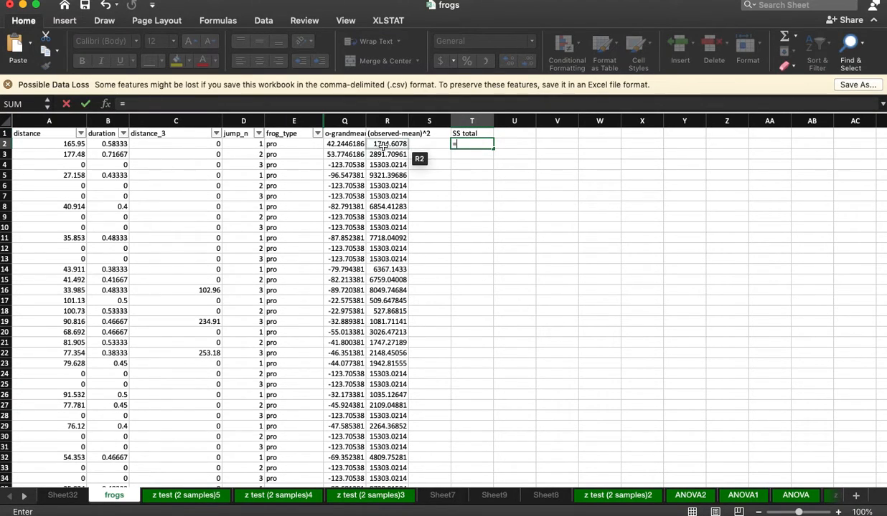
type("sum(")
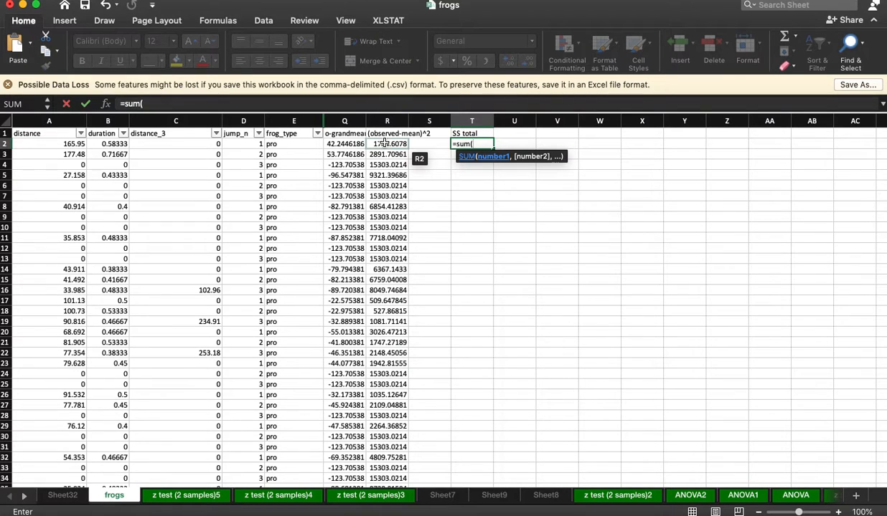
left_click(385, 143)
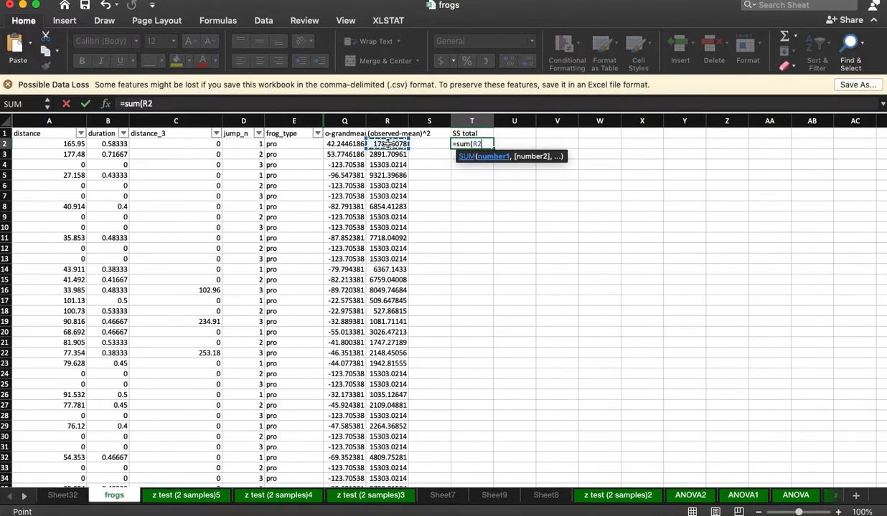
key("super+shift+Down")
key("Return")
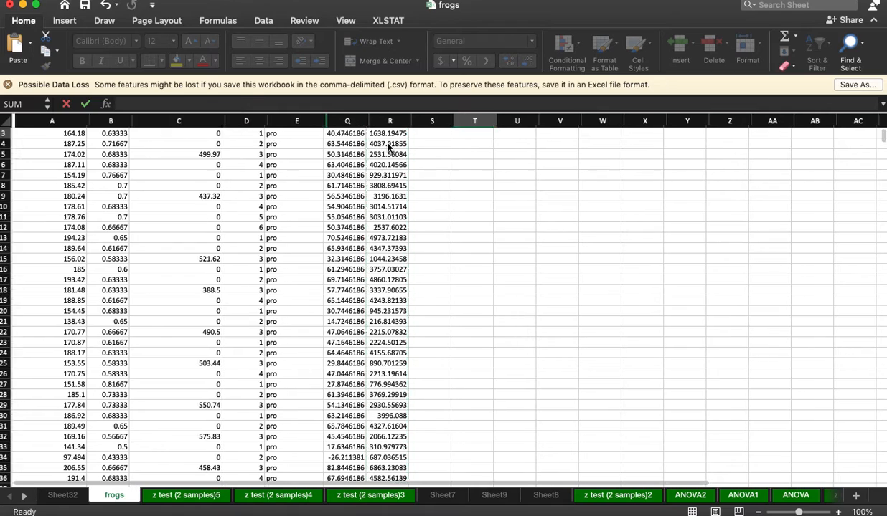
key("Up")
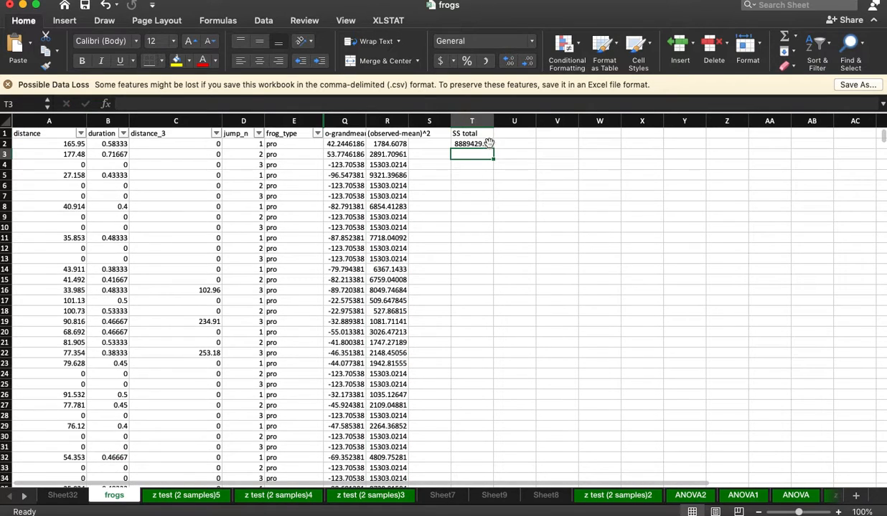
Step: Widen column T so the SS total value fits in its cell
left_click_drag(493, 120, 539, 121)
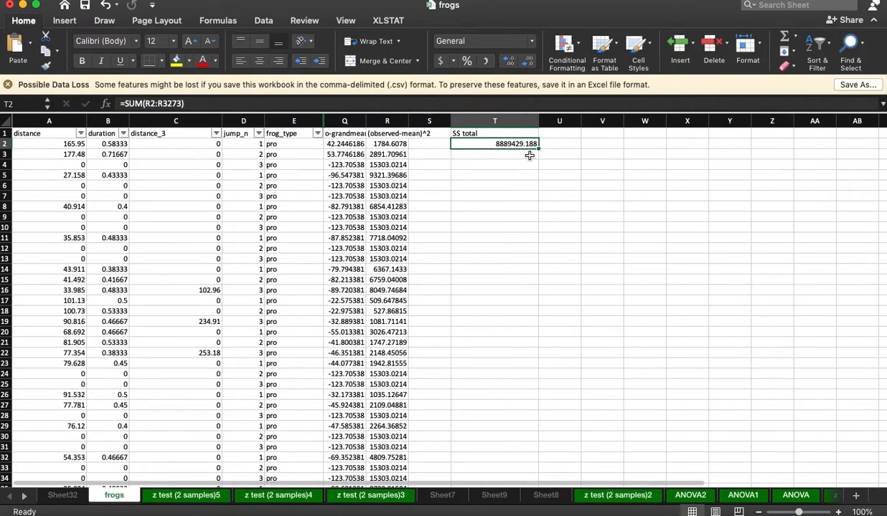
left_click(518, 165)
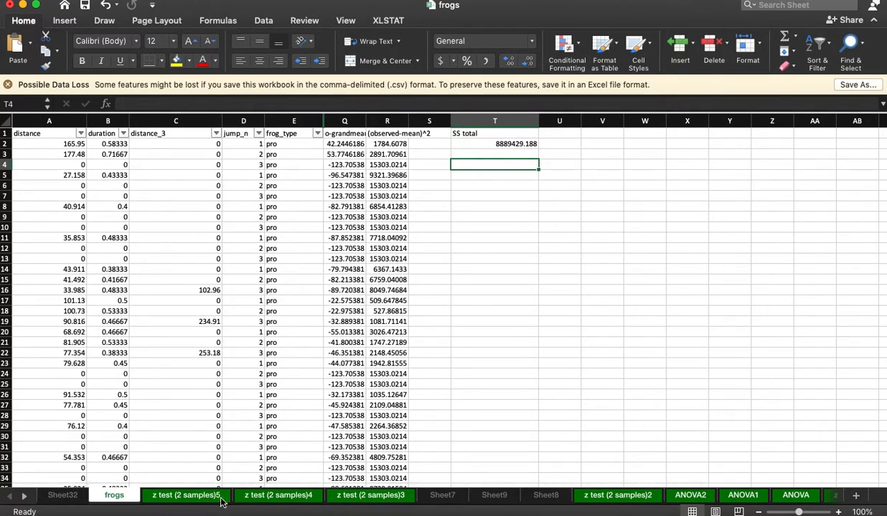
Step: On Sheet32, enter the label "SS Between" in K11
left_click(63, 496)
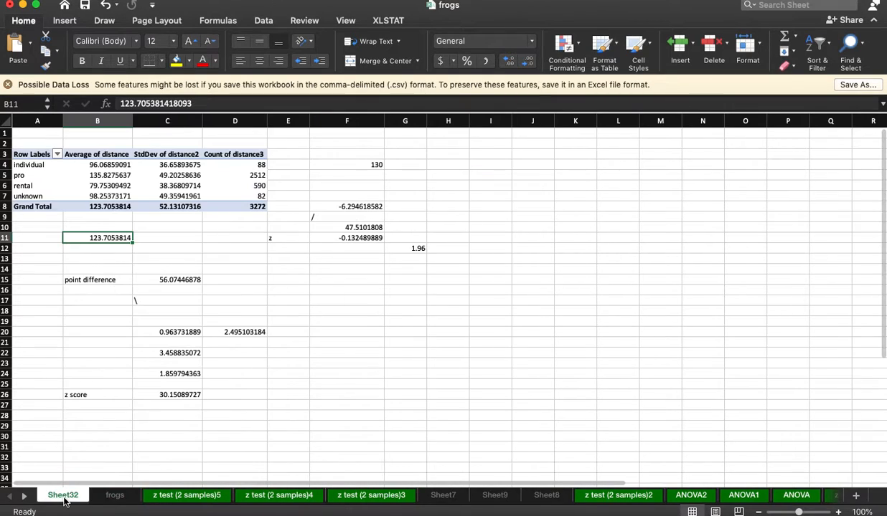
left_click(578, 238)
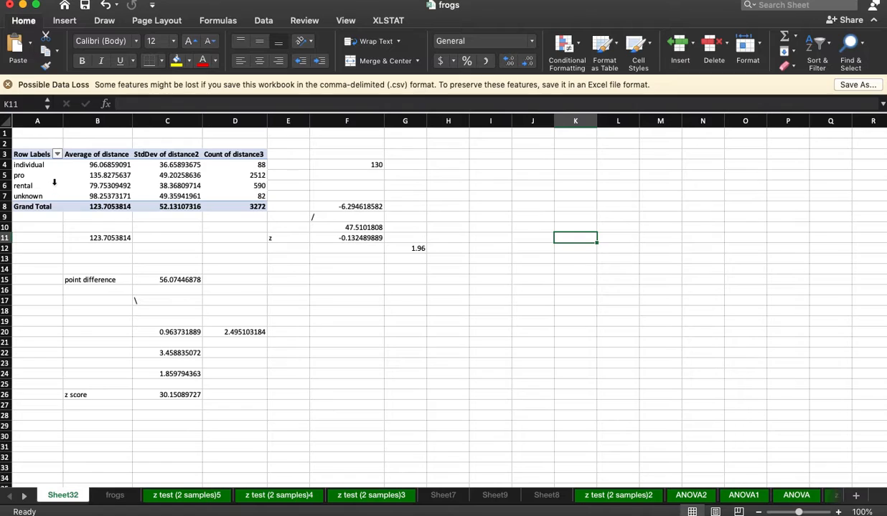
type("SS B")
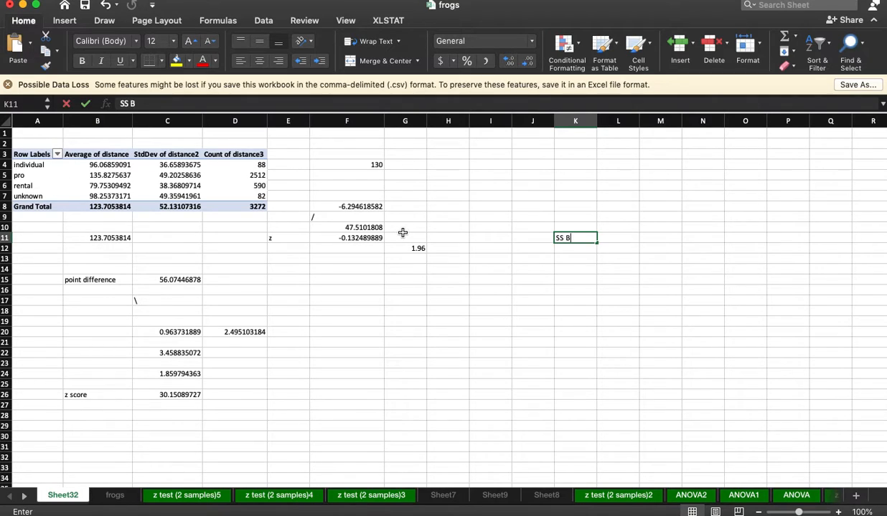
type("etween")
key("Return")
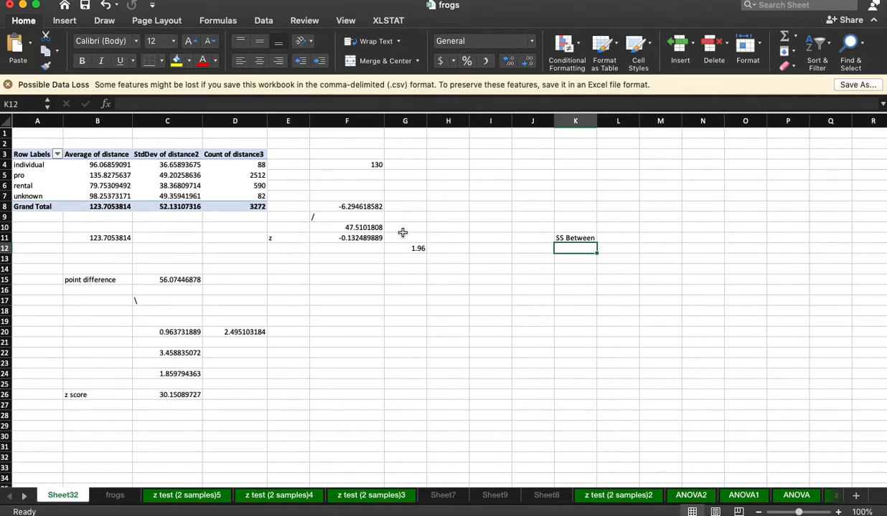
Step: Copy the four frog-type averages of distance from the pivot table into M11:M14
key("Up")
key("Right")
key("Right")
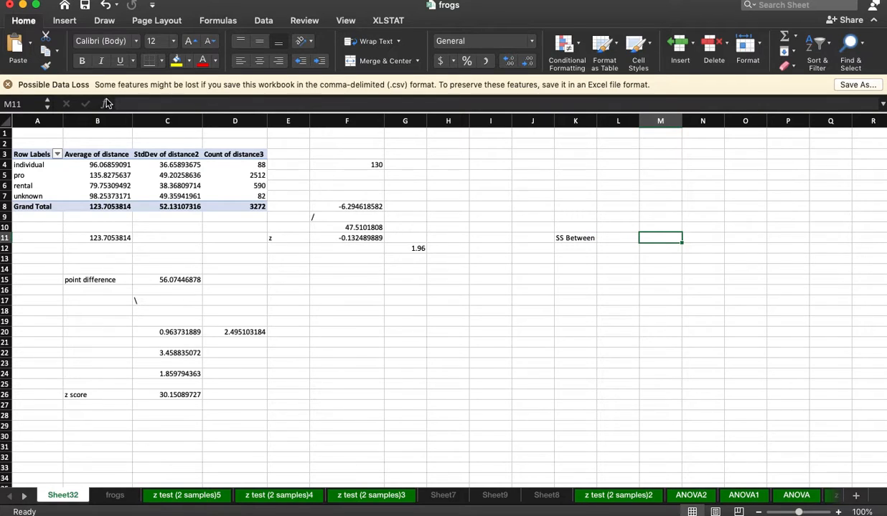
left_click_drag(108, 164, 106, 196)
key("super+c")
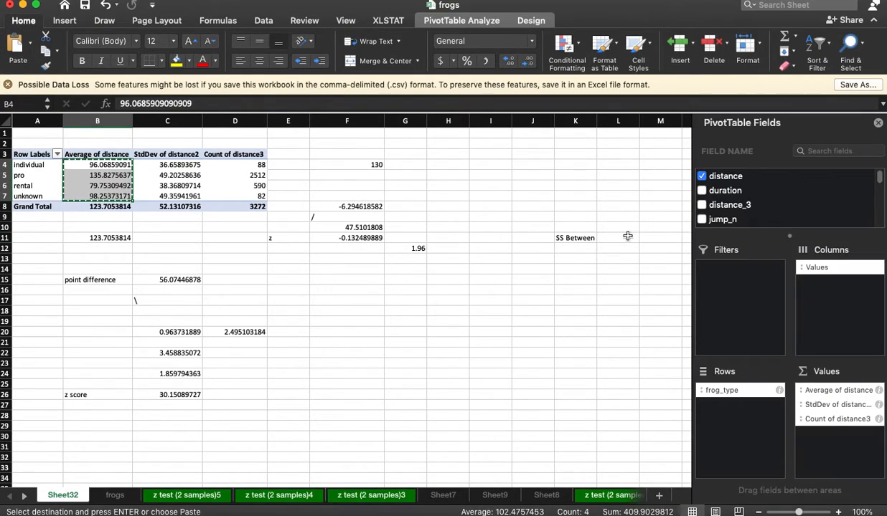
left_click(656, 240)
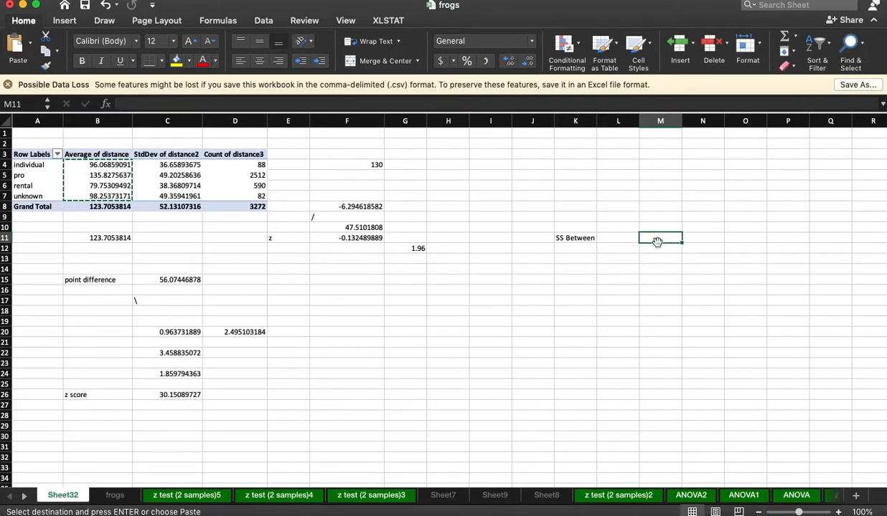
left_click(30, 45)
left_click(72, 216)
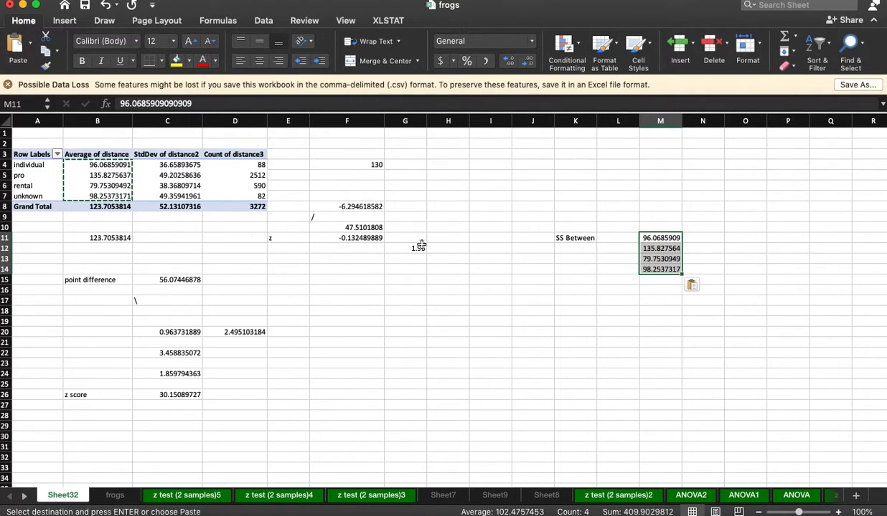
Step: Copy the grand mean from B11 into N11:N14 beside the group means
left_click(104, 198)
left_click(538, 225)
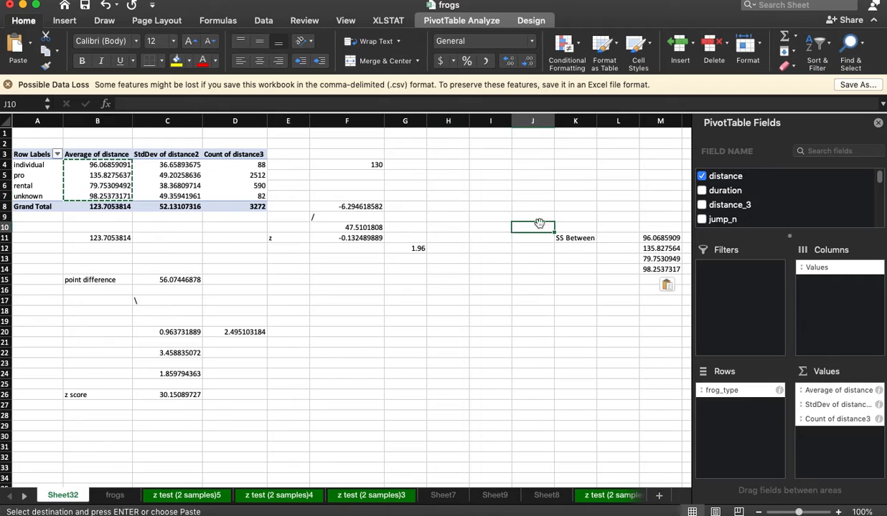
left_click(696, 239)
left_click(100, 237)
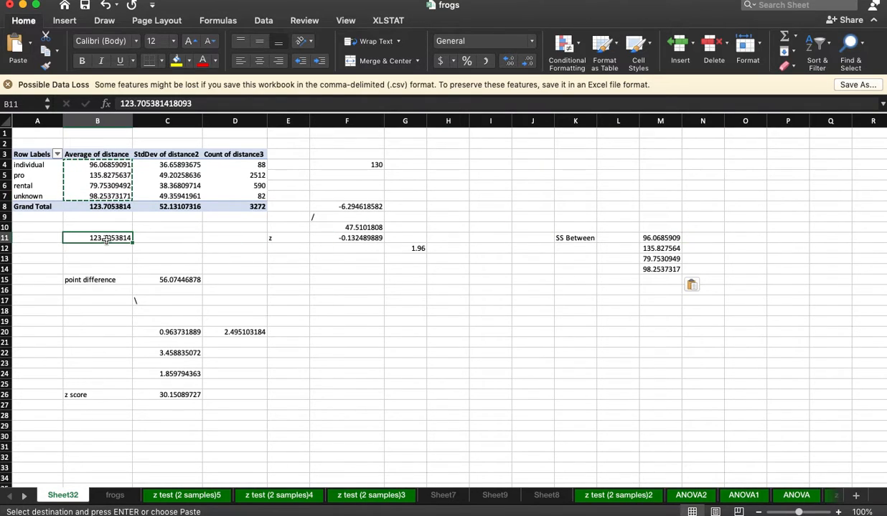
key("super+c")
left_click_drag(701, 238, 702, 269)
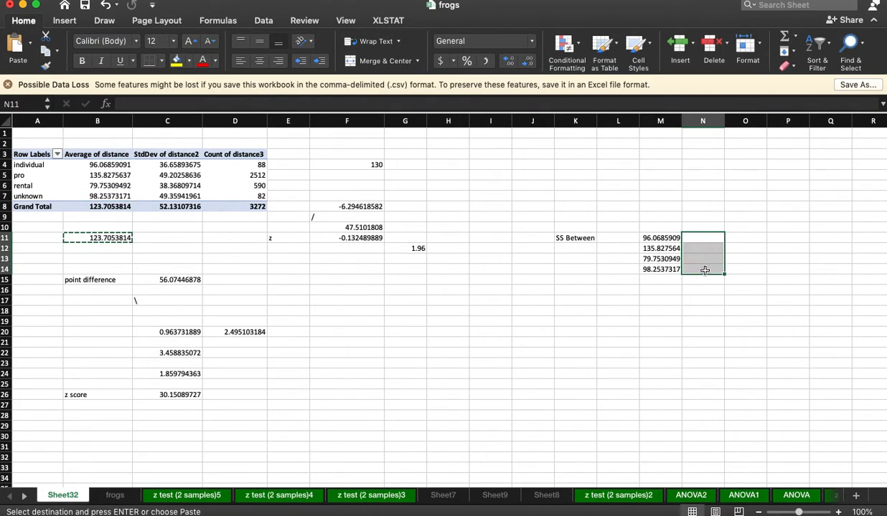
key("super+v")
left_click(751, 237)
Step: Enter the headers "mean(group)" in M10 and "Mean(grand total)" in N10
left_click(665, 228)
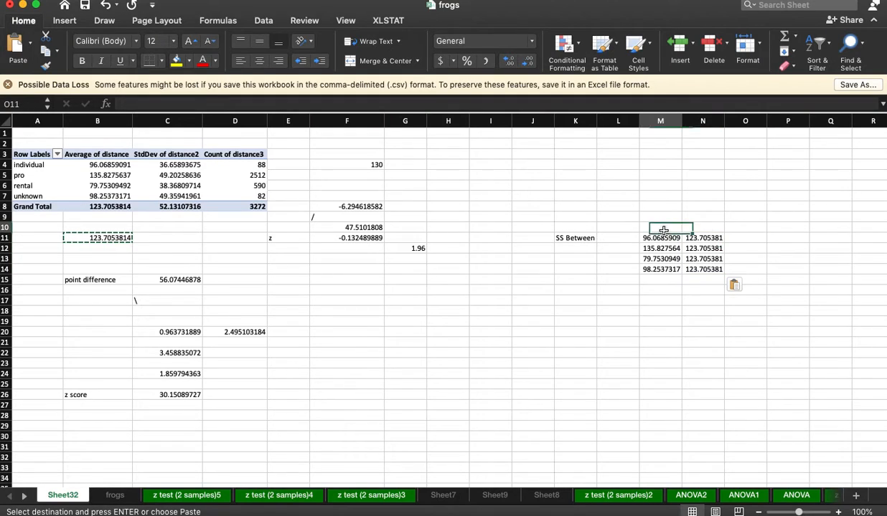
type("mean(group")
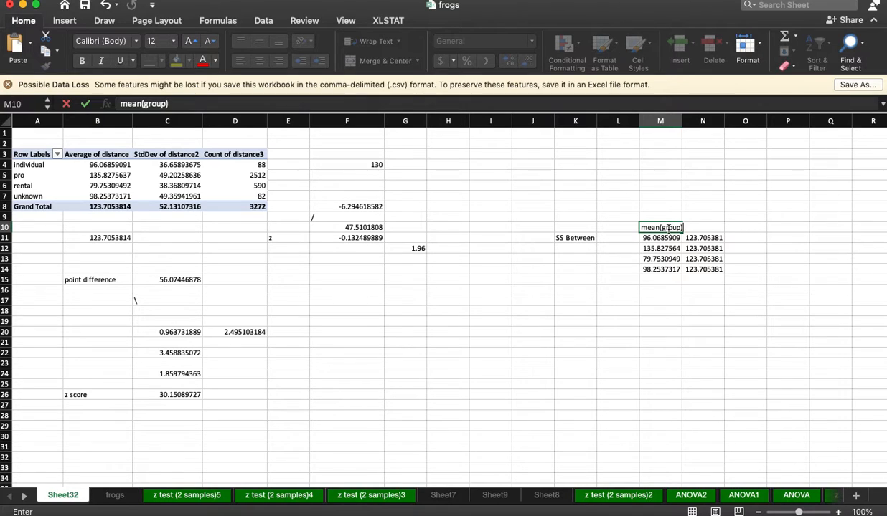
key("Tab")
type("Mean(")
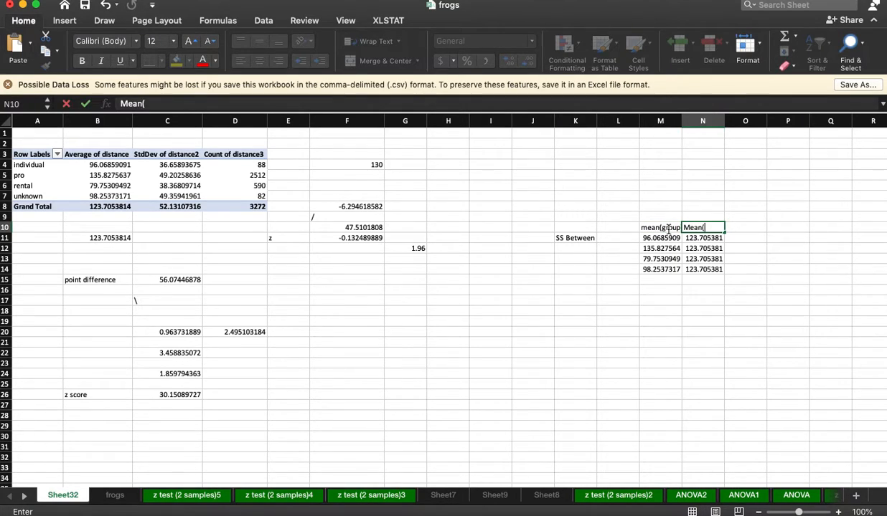
type("grant")
type(" total)")
key("Return")
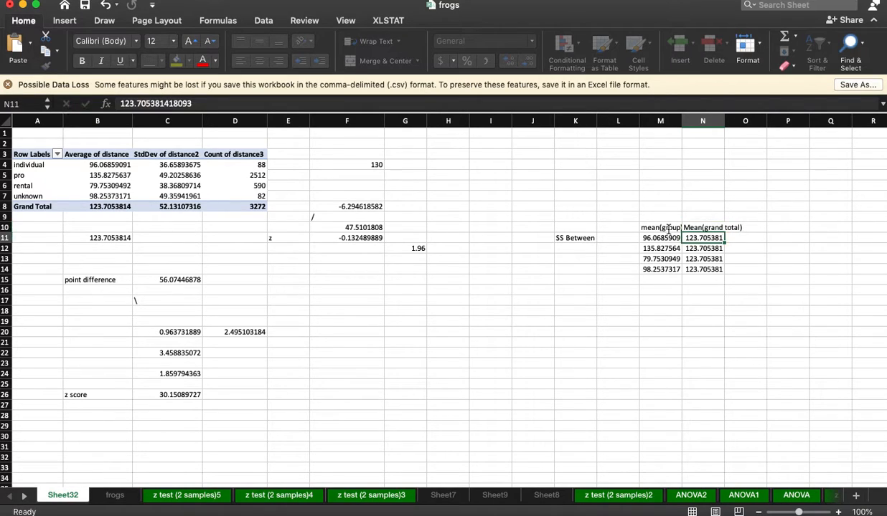
key("Up")
key("Right")
type("=")
key("Down")
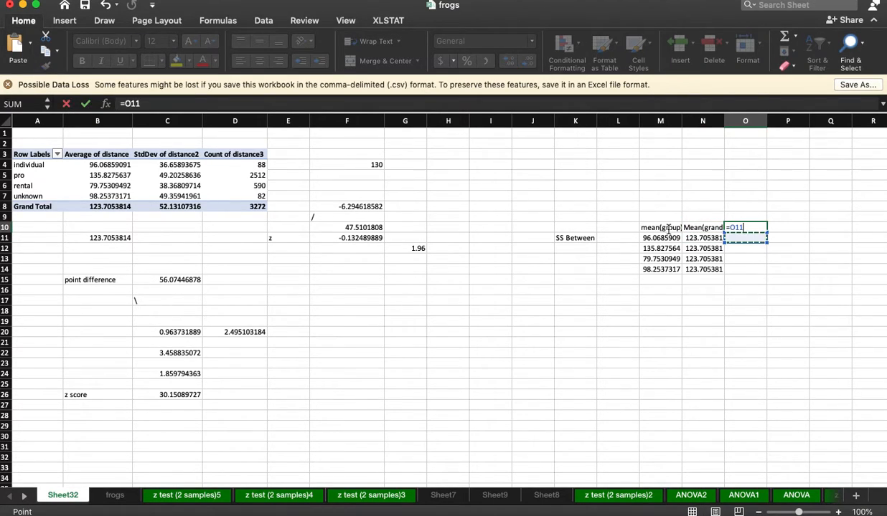
key("Escape")
Step: Subtract the grand mean from each group mean with =M11-N11 in O11, filled down to O14
left_click(736, 238)
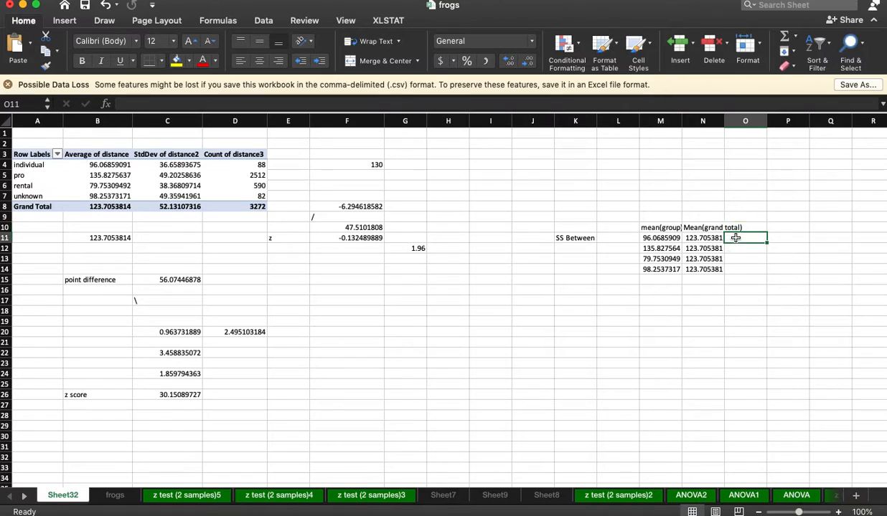
type("=")
left_click(661, 239)
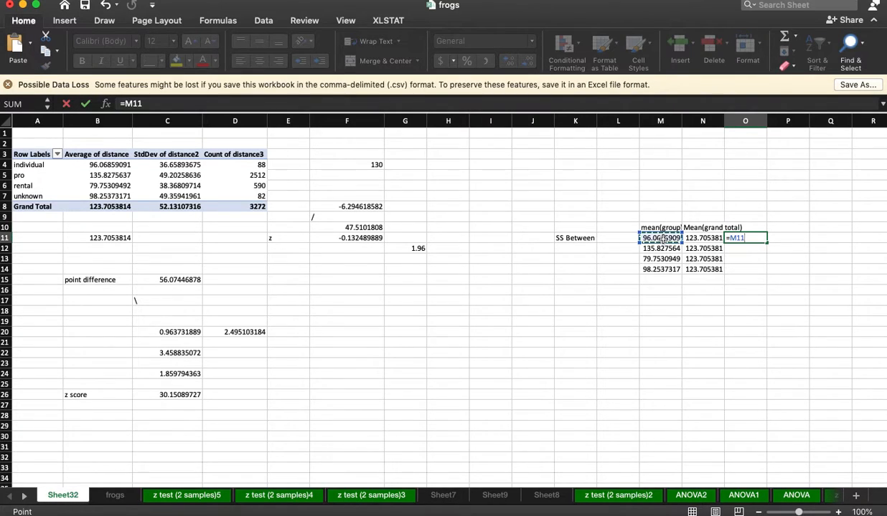
type("-N11")
key("Return")
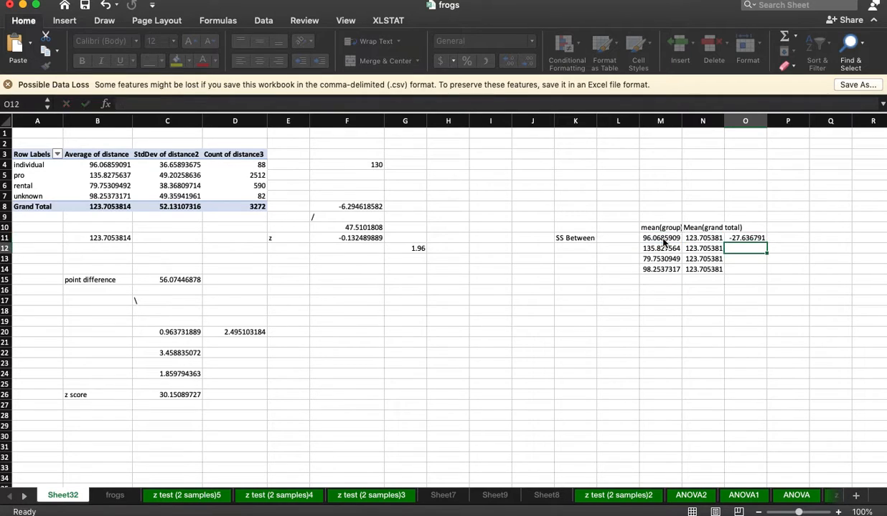
left_click(759, 238)
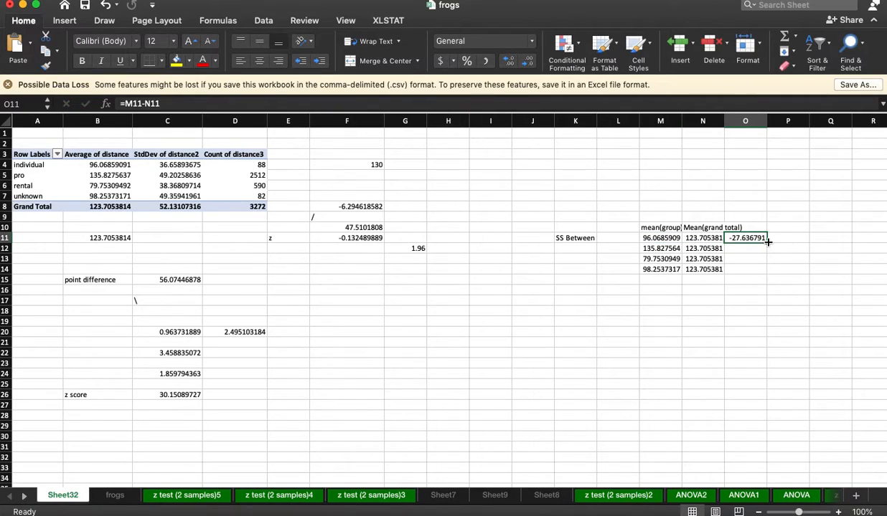
left_click_drag(766, 242, 767, 271)
Step: Square the group-mean differences with =O11^2 in P11 and fill the formula down to P14
left_click(792, 237)
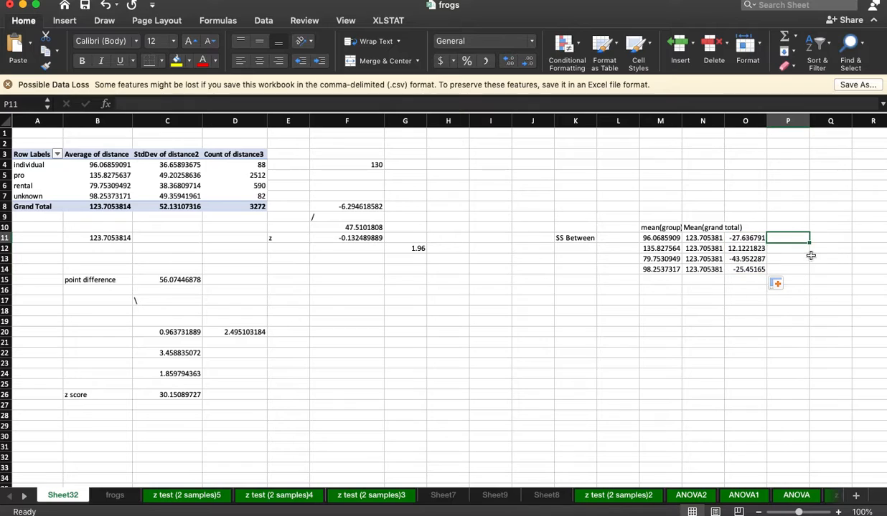
type("=")
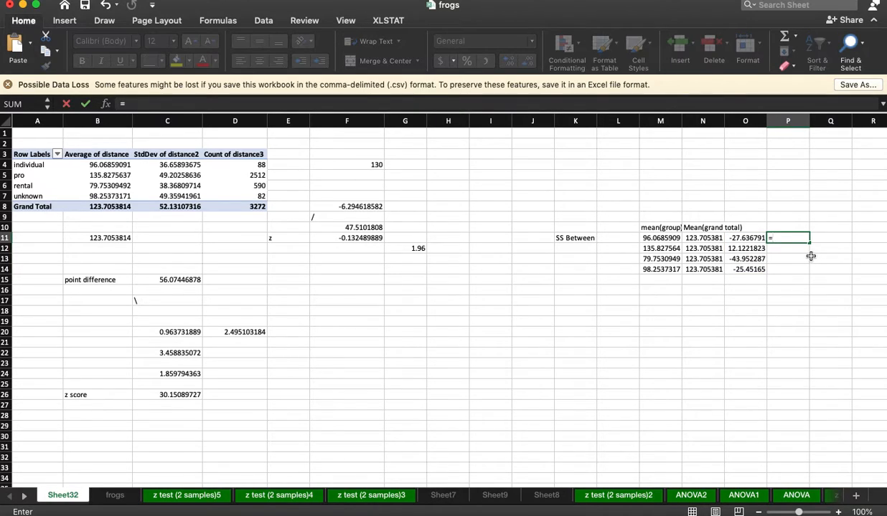
left_click(749, 240)
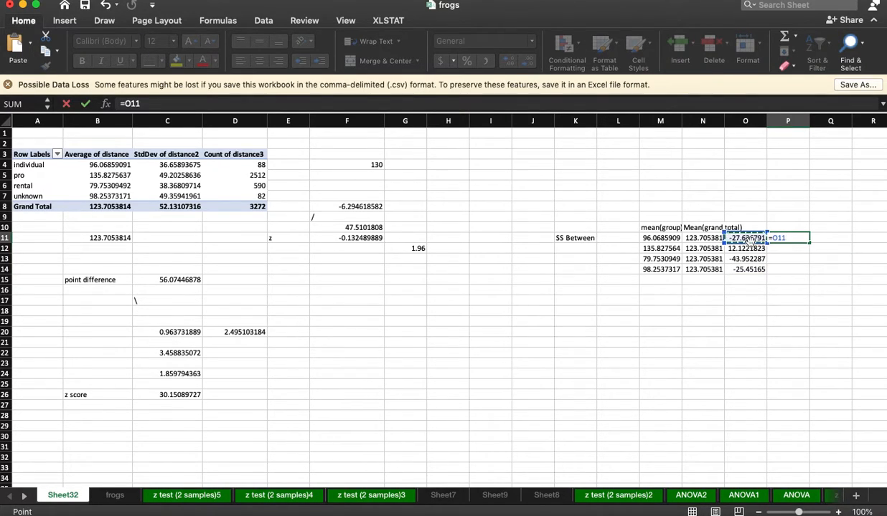
type("^2")
key("Return")
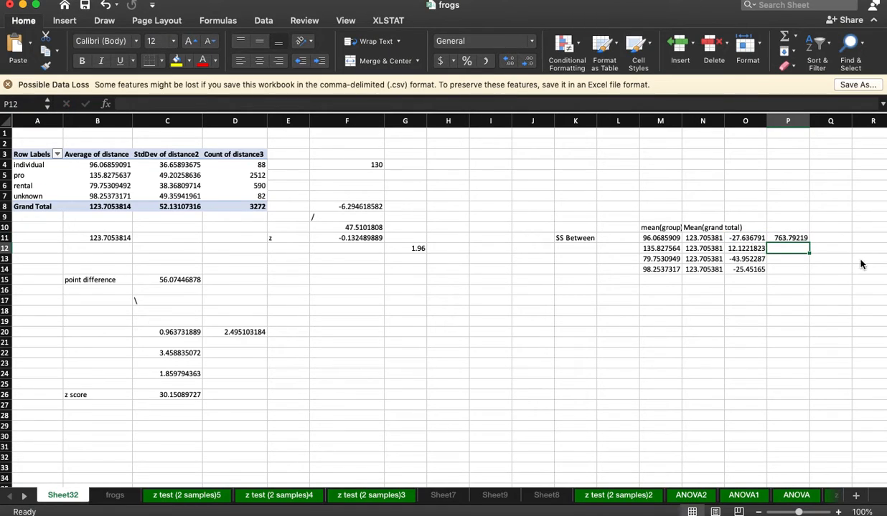
left_click(789, 238)
left_click_drag(810, 243, 811, 273)
left_click(746, 290)
left_click(660, 332)
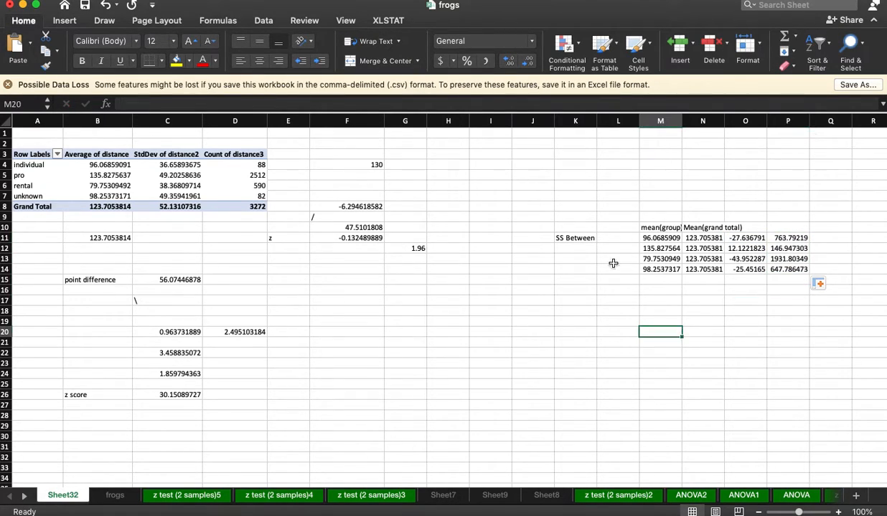
Step: Sum the squared differences P11:P14 in K12, under the SS Between label
left_click(565, 246)
type("=")
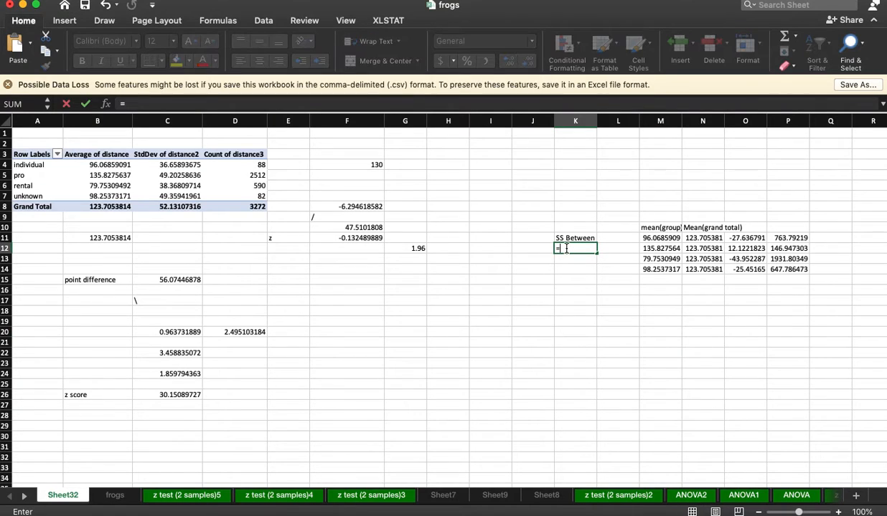
type("sum(")
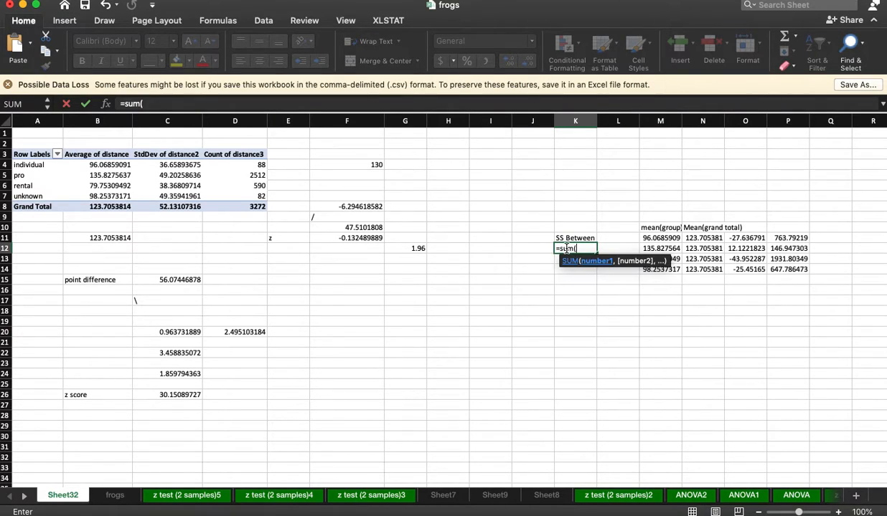
left_click_drag(784, 238, 789, 269)
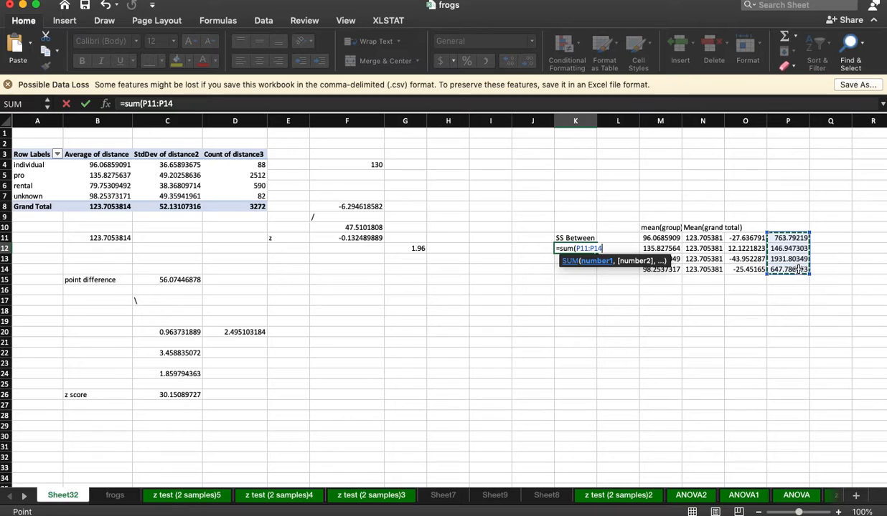
key("Return")
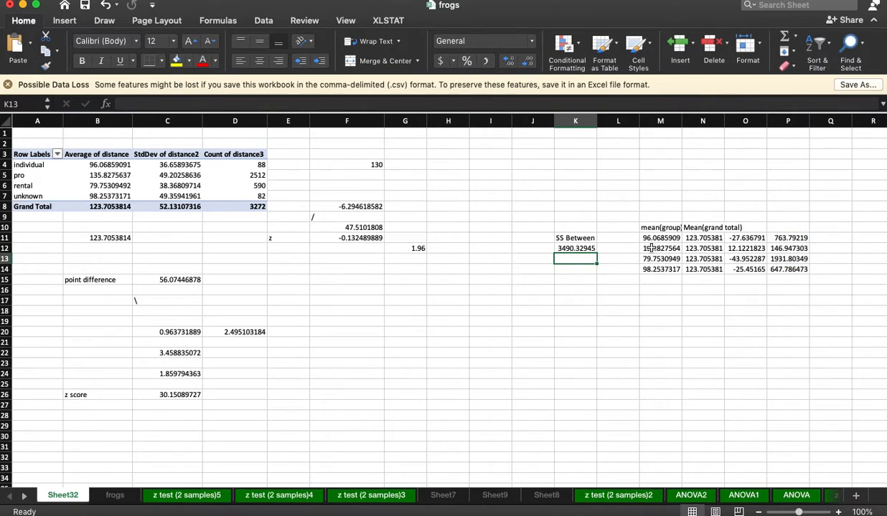
left_click(566, 245)
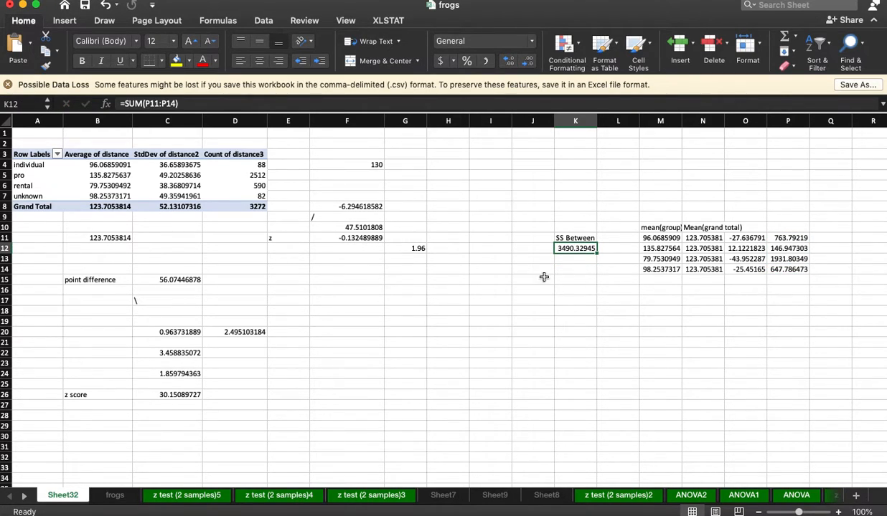
Step: Enter the labels "MSB" in J16 and "MSE" in J17
left_click(540, 287)
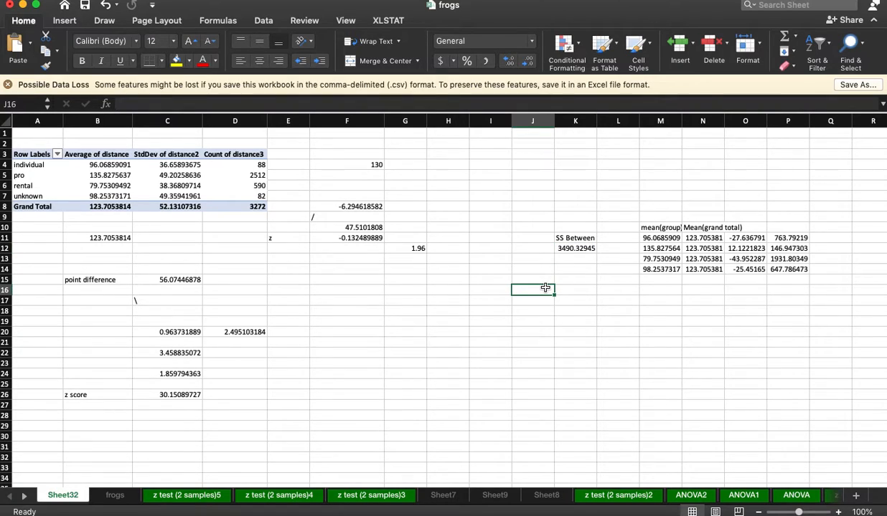
type("MSB")
key("Return")
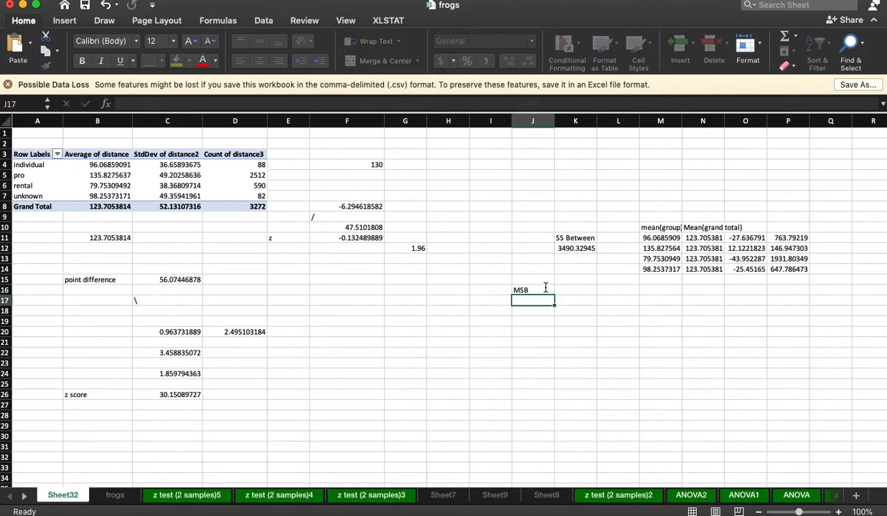
type("MSE")
key("Return")
key("Up")
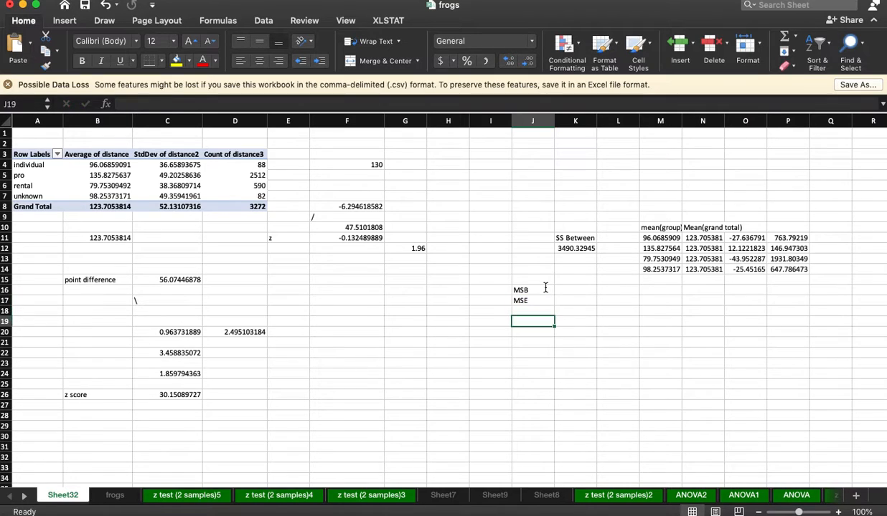
Step: Calculate MSB in K16 by dividing the SS Between value by 3 with =K12/3
key("Up")
key("Right")
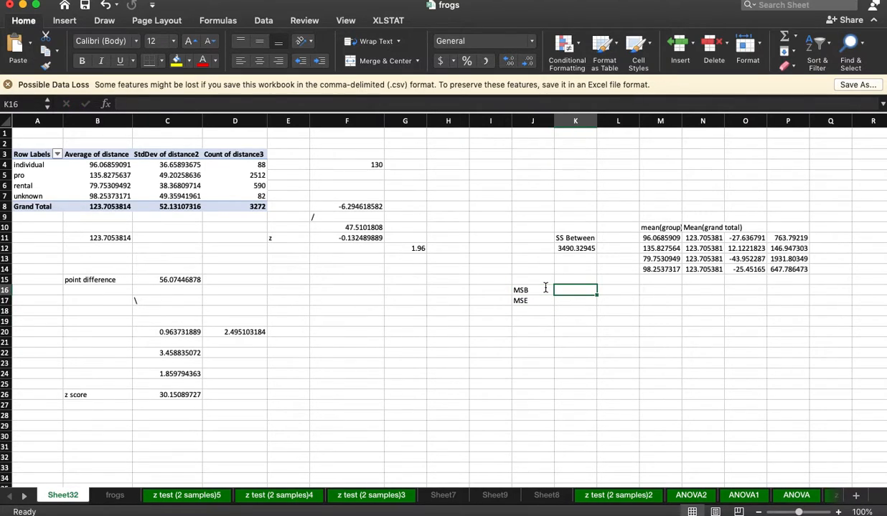
left_click(572, 247)
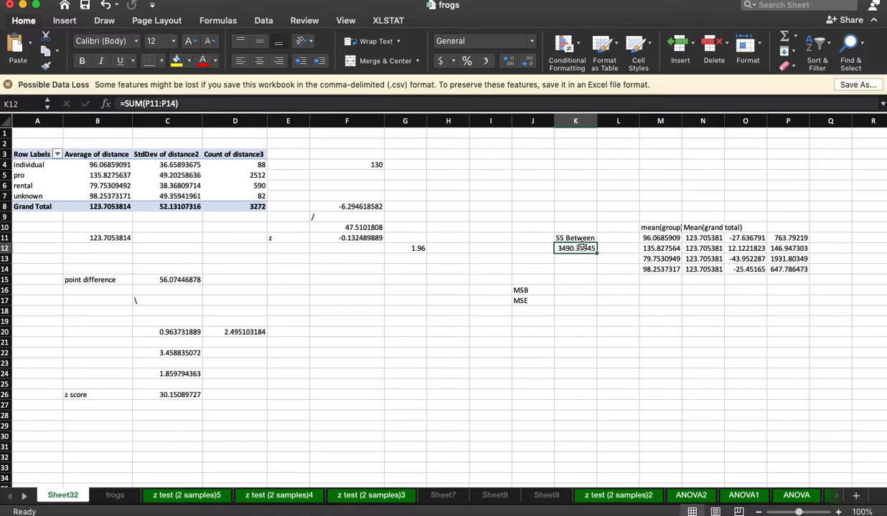
left_click(568, 291)
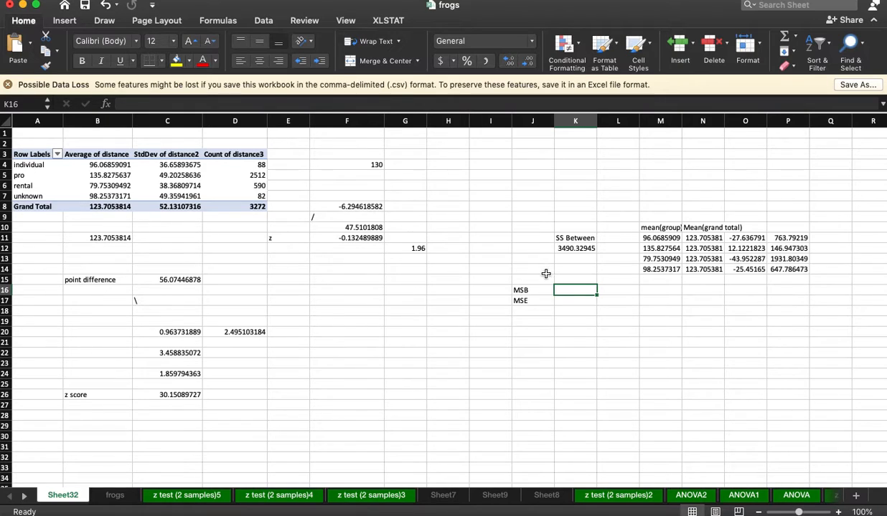
left_click(571, 247)
left_click(583, 291)
type("=")
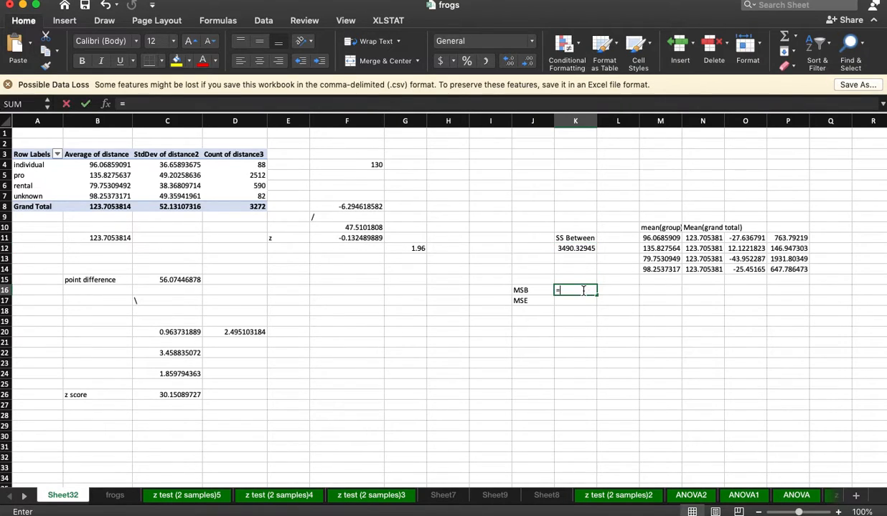
left_click(578, 250)
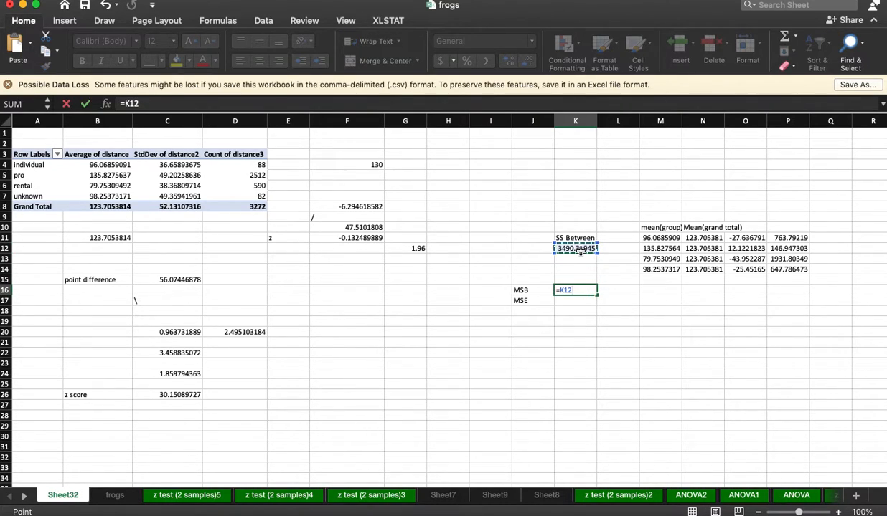
type("/3")
key("Return")
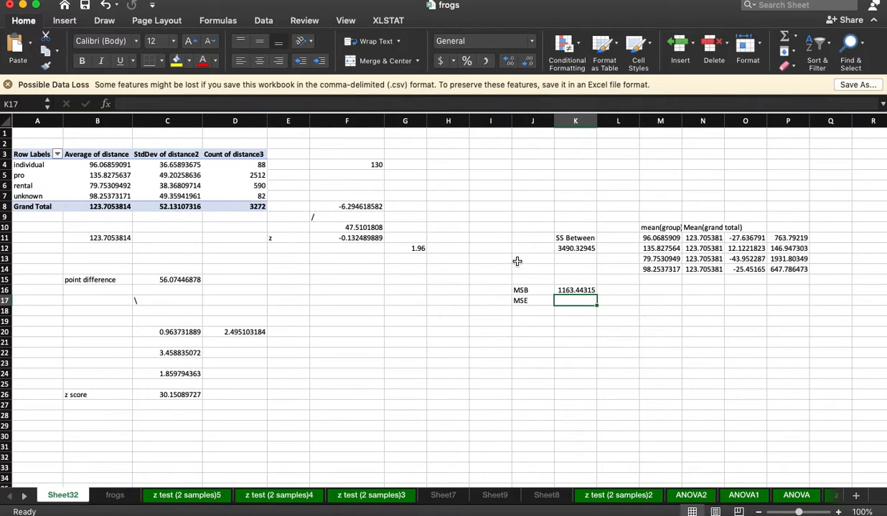
Step: Copy the SS total from T2 on the frogs sheet and paste it as a value into O21 on Sheet32
left_click(518, 299)
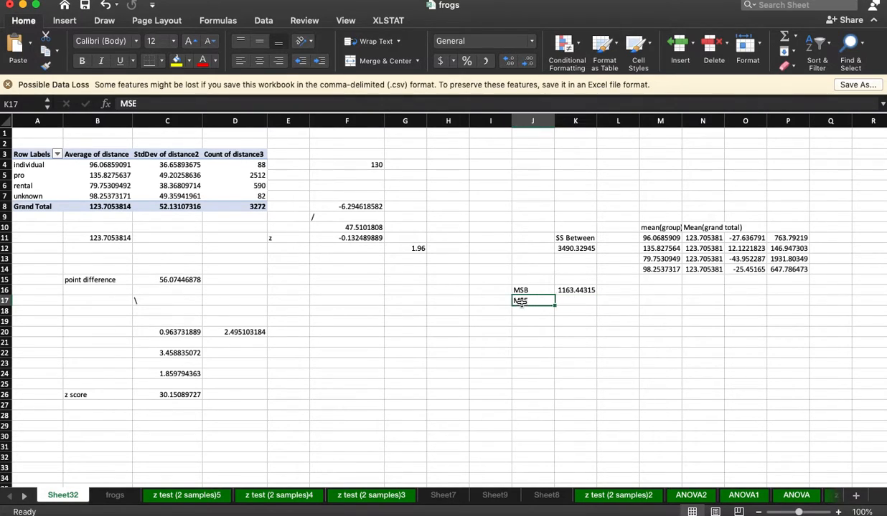
left_click(582, 301)
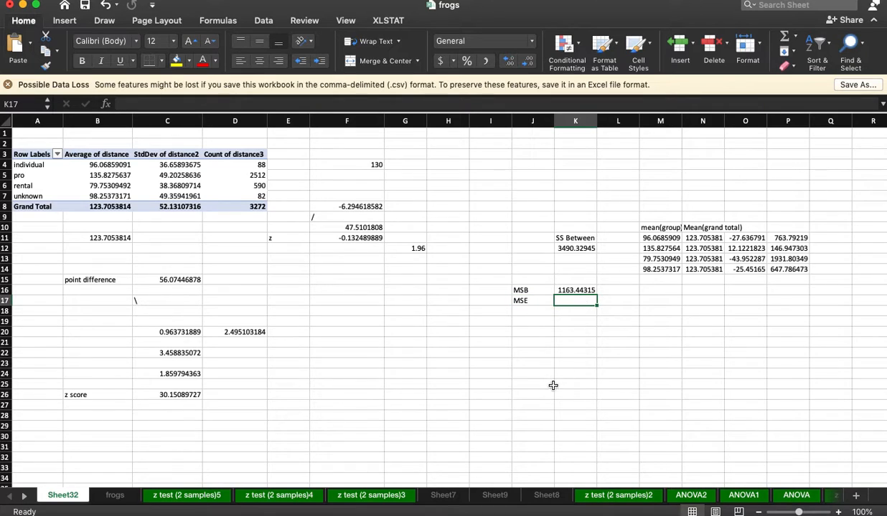
left_click(520, 343)
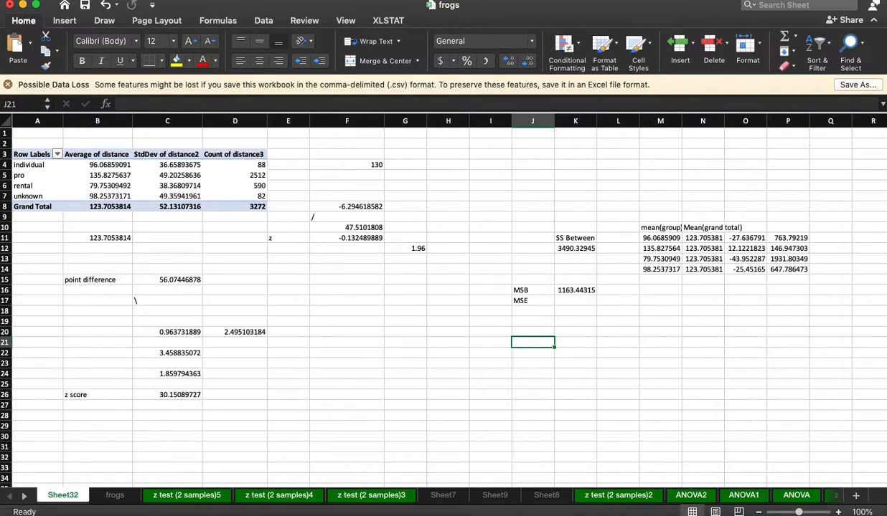
left_click(114, 495)
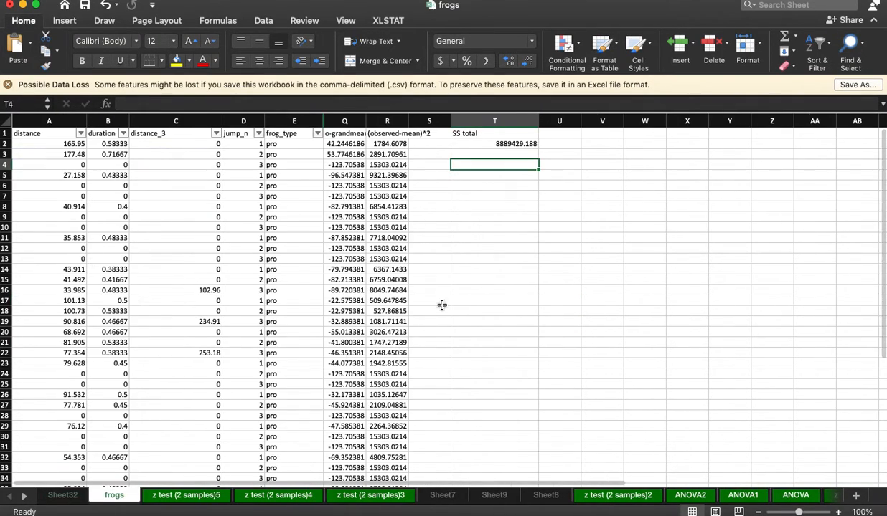
left_click(508, 143)
key("cmd+c")
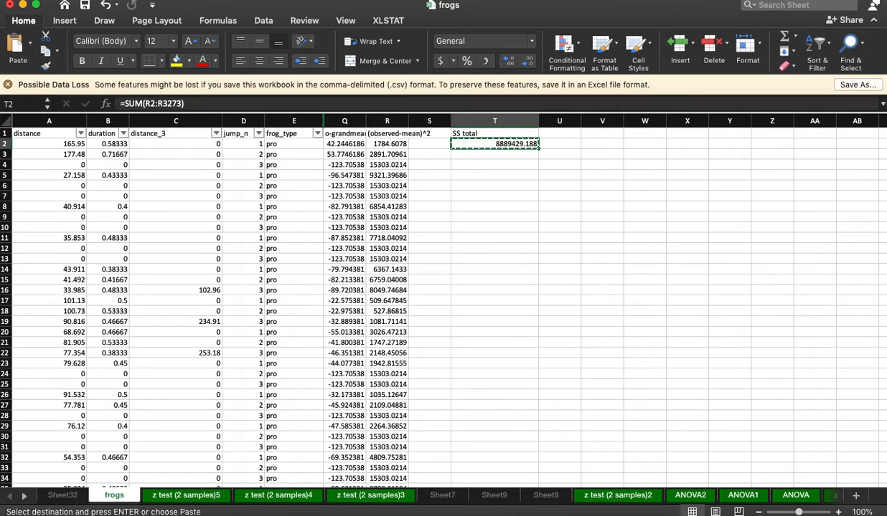
left_click(64, 495)
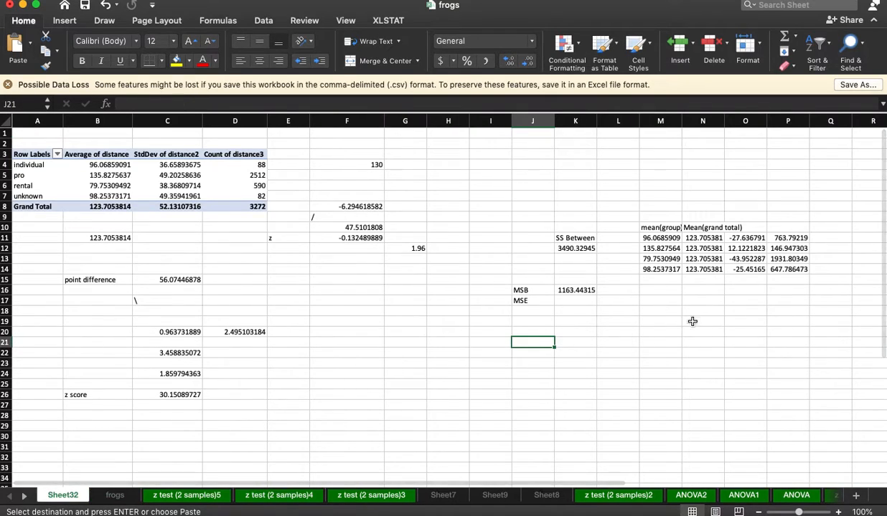
left_click(740, 341)
left_click(28, 45)
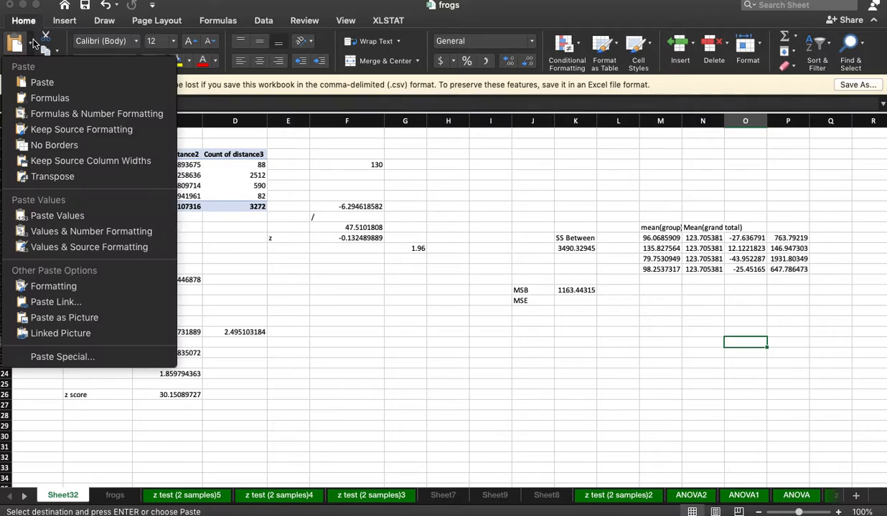
left_click(58, 216)
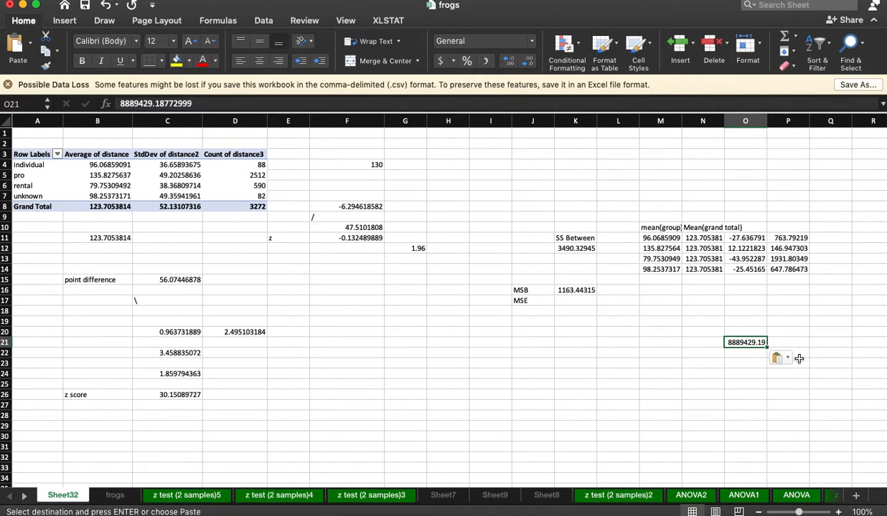
Step: Enter the label "SS Error" in N22
key("Down")
left_click(740, 343)
left_click(696, 353)
type("SS")
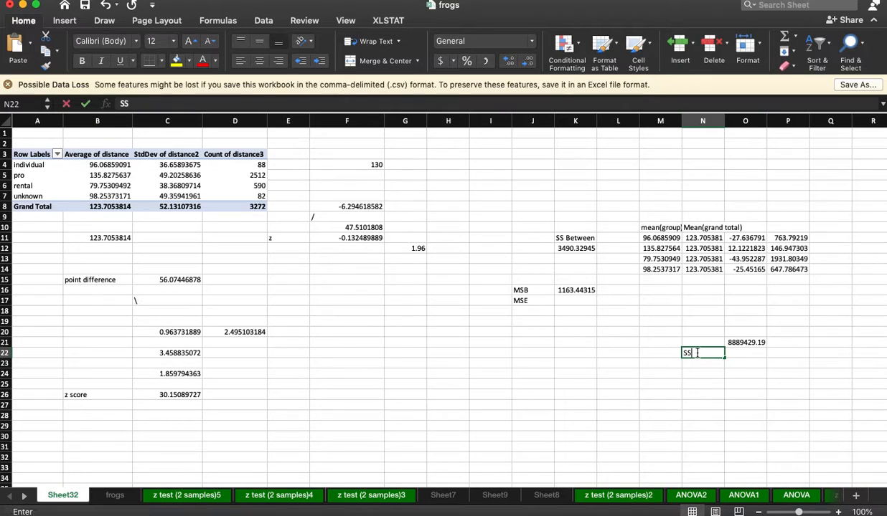
type(" Error")
key("Return")
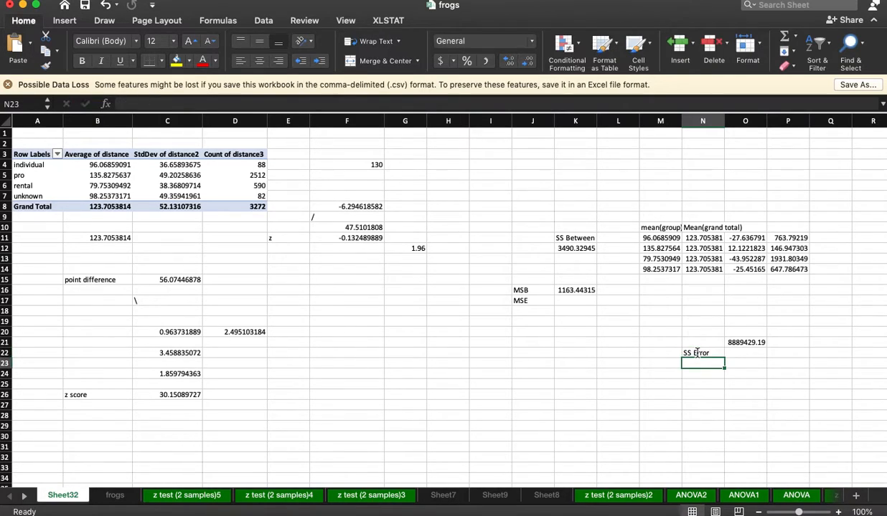
Step: Calculate SS Error in O22 by subtracting SS Between from SS total with =O21-K12
key("Up")
key("Right")
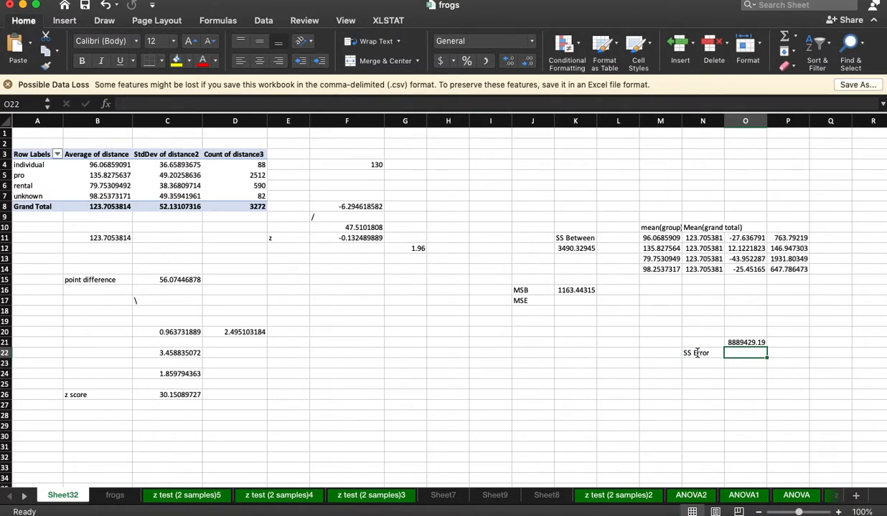
type("=")
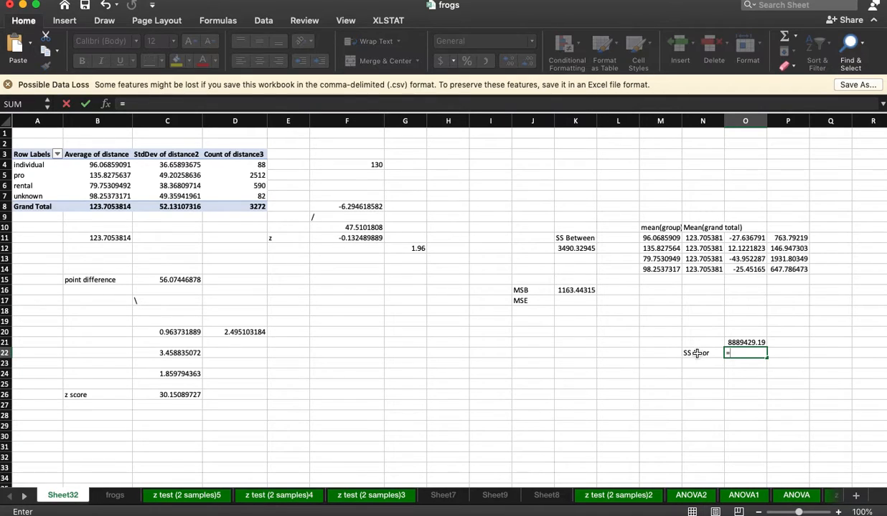
left_click(748, 343)
type("-")
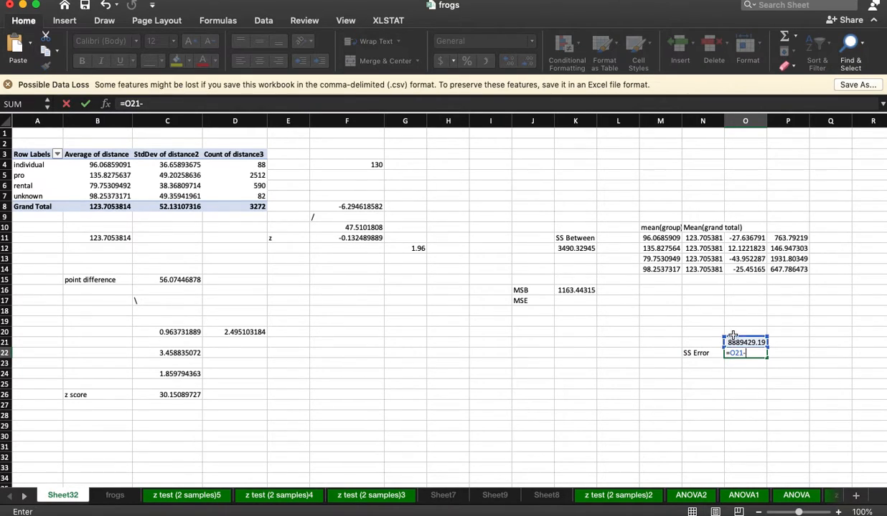
left_click(575, 248)
key("Return")
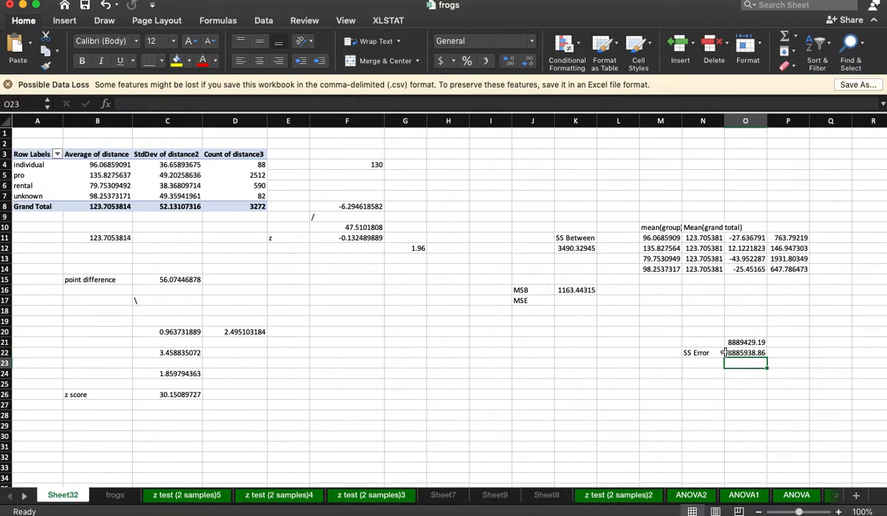
Step: Enter the header "count" in Q10, beside the squared group-mean differences
left_click(769, 238)
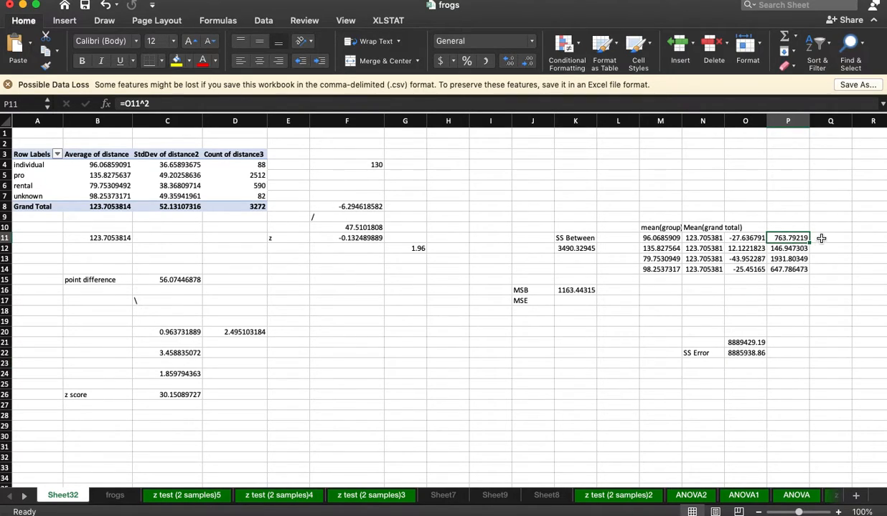
key("Right")
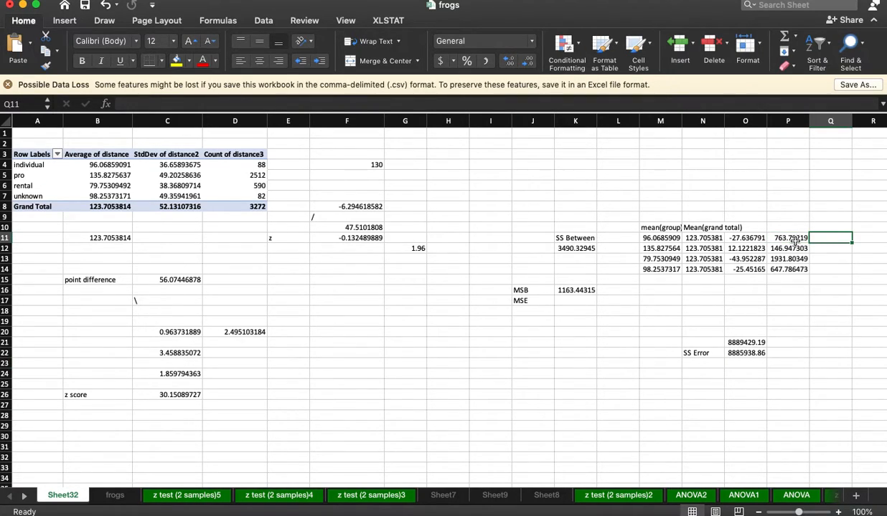
left_click(794, 238)
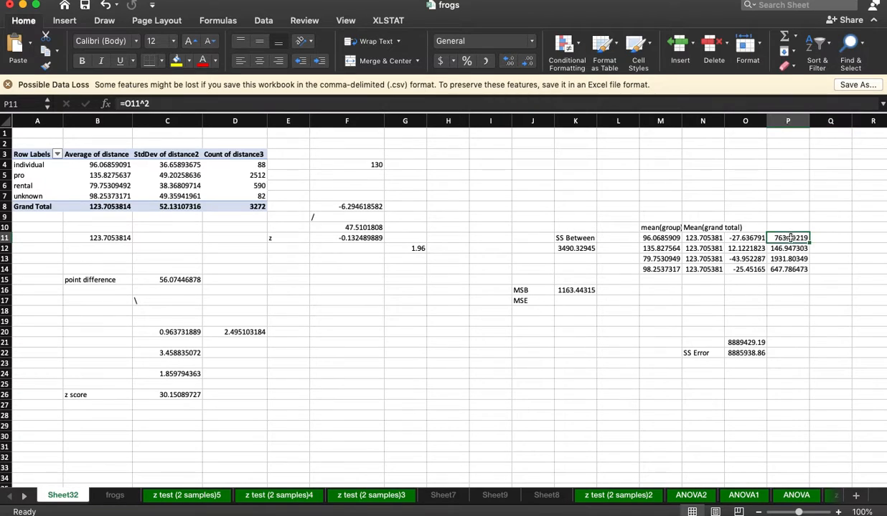
left_click(821, 234)
left_click(826, 225)
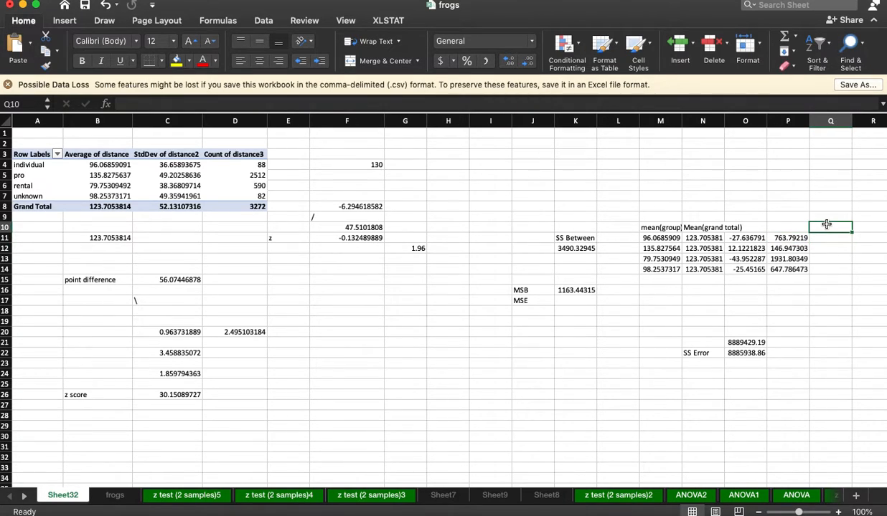
type("count")
key("Return")
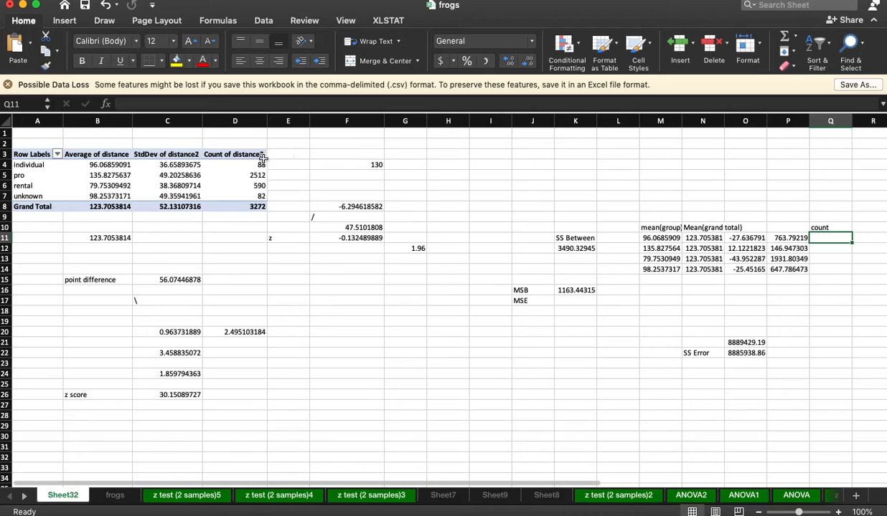
Step: Copy the four frog-type counts D4:D7 from the pivot table and paste them as values into Q11:Q14
left_click_drag(255, 196, 253, 165)
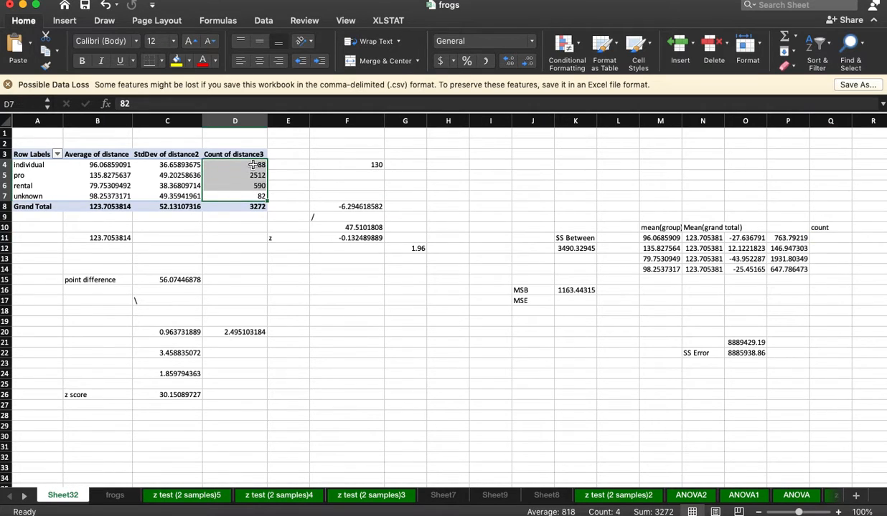
key("cmd+c")
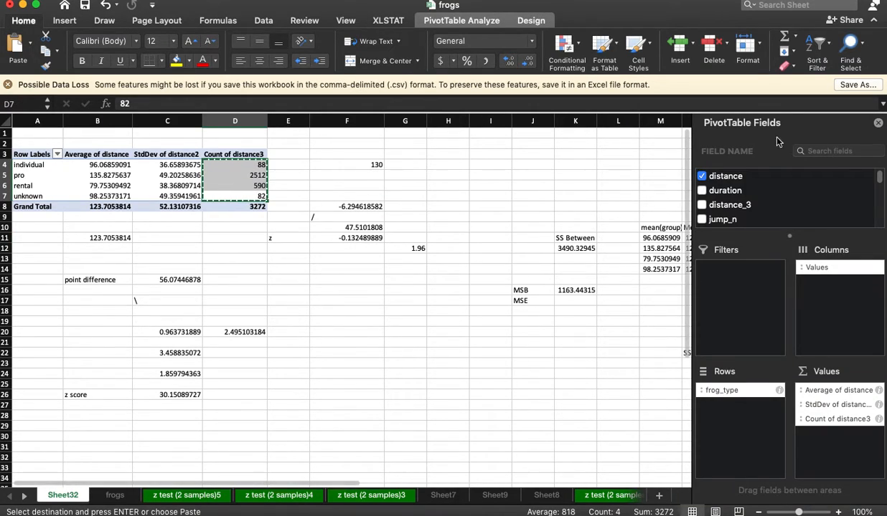
left_click(486, 215)
left_click(834, 238)
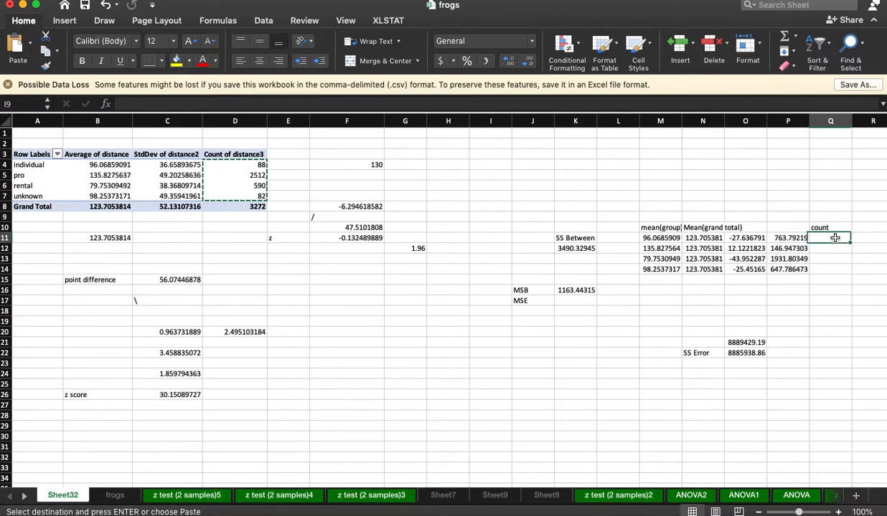
left_click(30, 44)
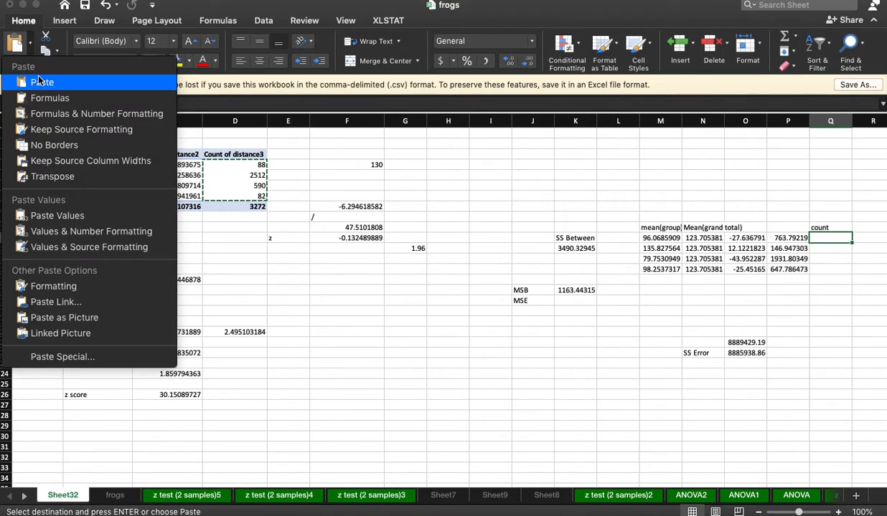
left_click(64, 215)
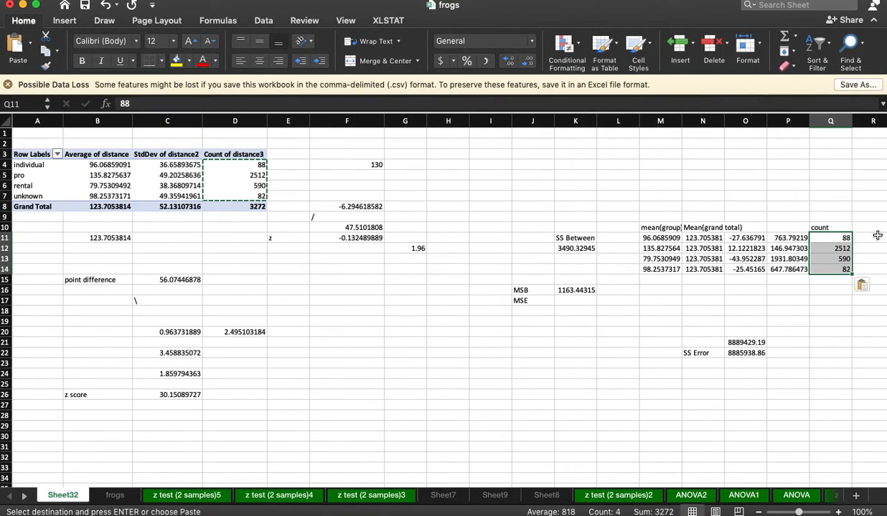
Step: Multiply each squared difference by its group count with =P11*Q11 in R11, filled down to R14
left_click(877, 236)
scroll(877, 234, "right", 2)
type("=")
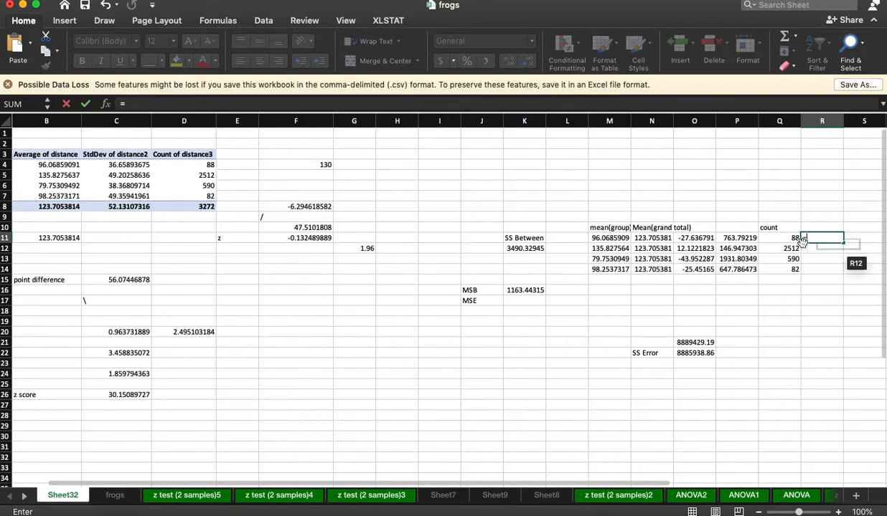
left_click(746, 239)
type("*")
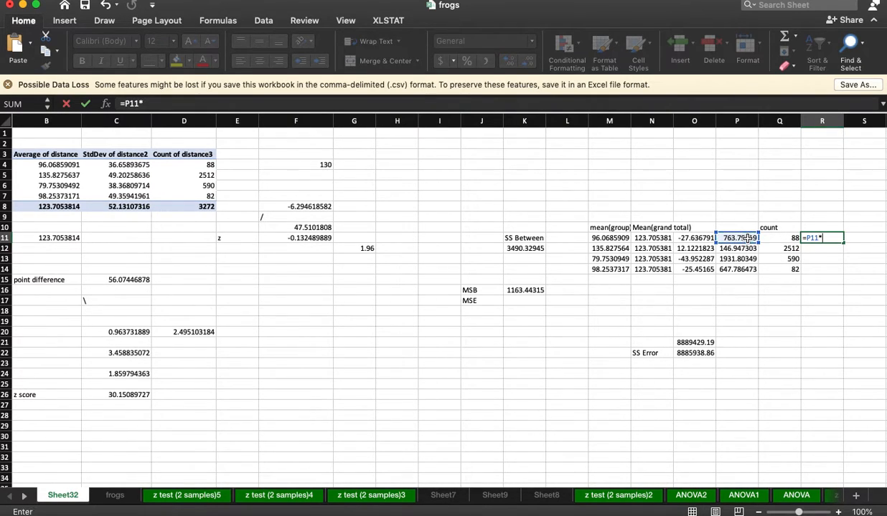
left_click(779, 241)
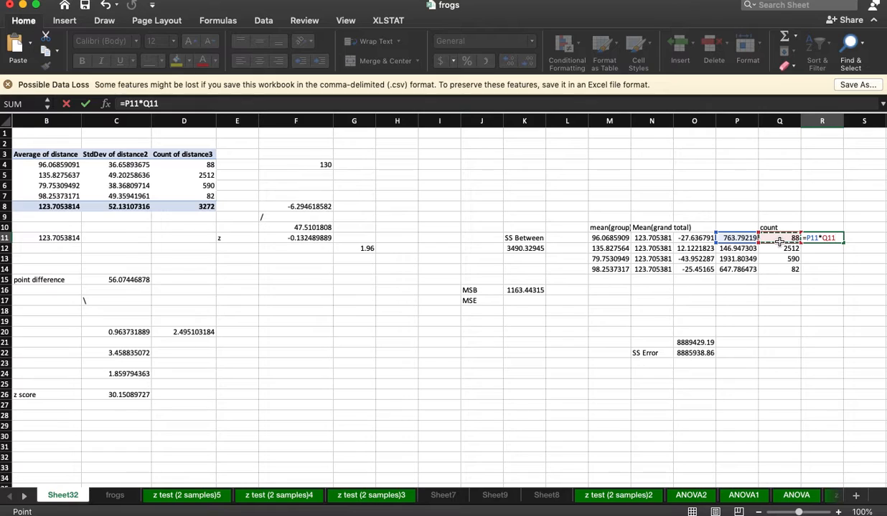
key("ctrl+Return")
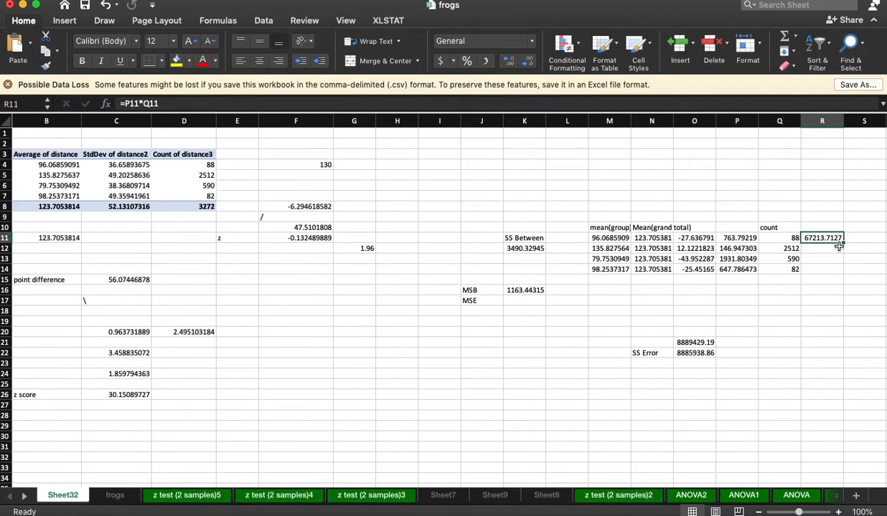
left_click_drag(846, 242, 847, 273)
Step: Fill the weighted squared difference down to R14 and replace the SS Between formula in K12 with =sum(R11:R14)
left_click(835, 240)
left_click(539, 248)
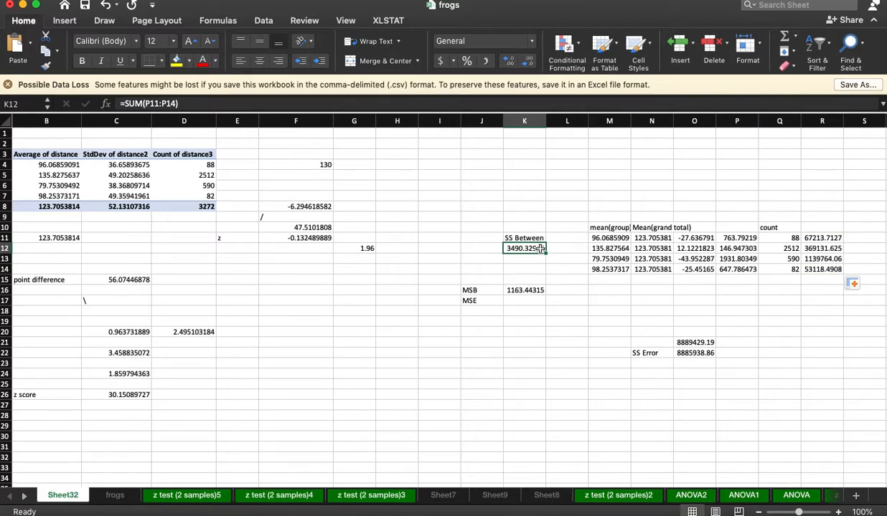
left_click_drag(177, 103, 146, 103)
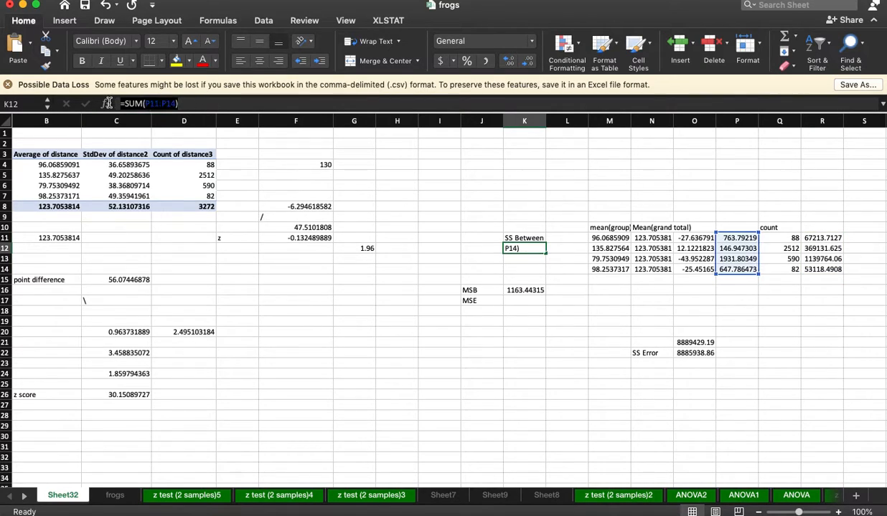
type("=sum")
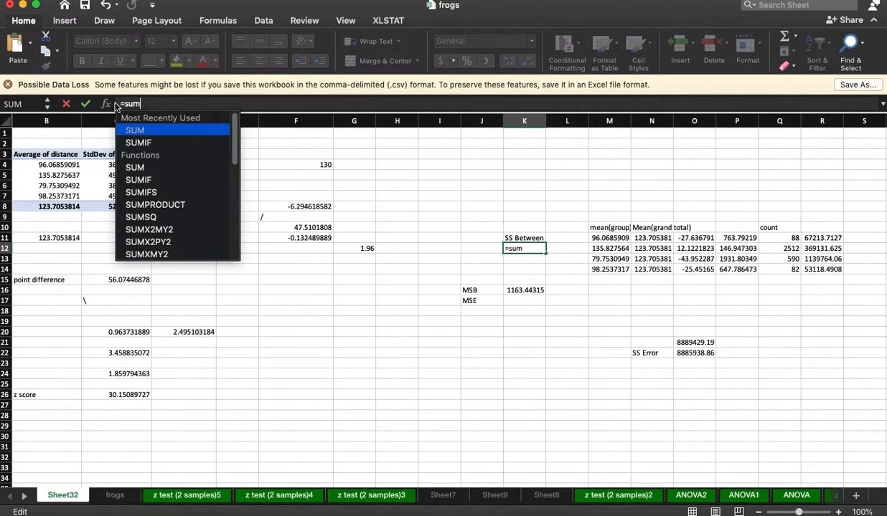
type("(")
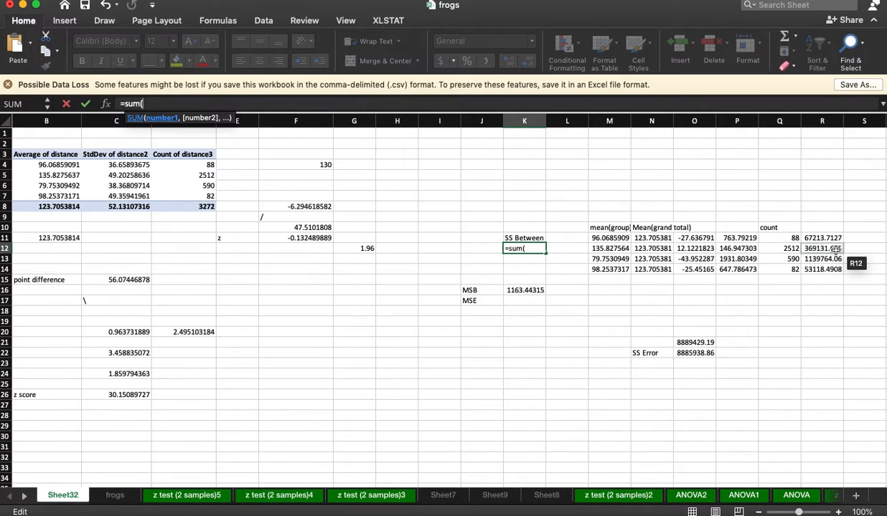
left_click_drag(824, 238, 823, 265)
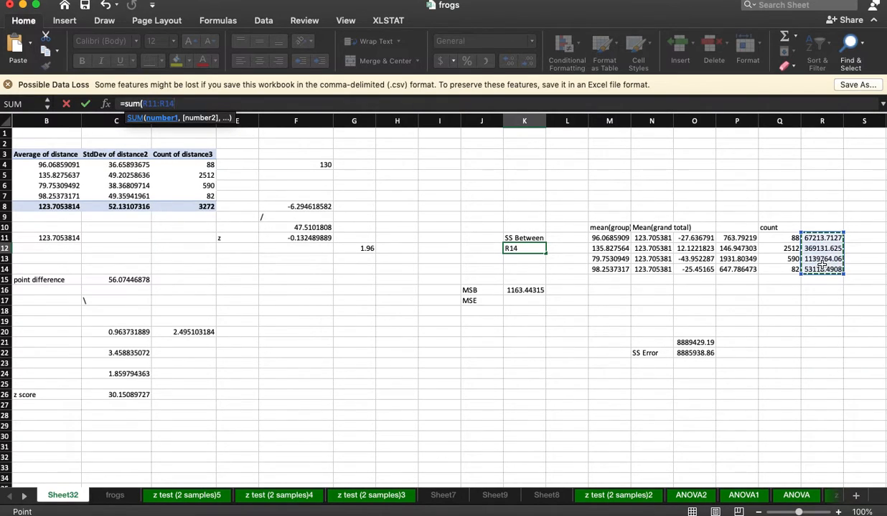
key("Return")
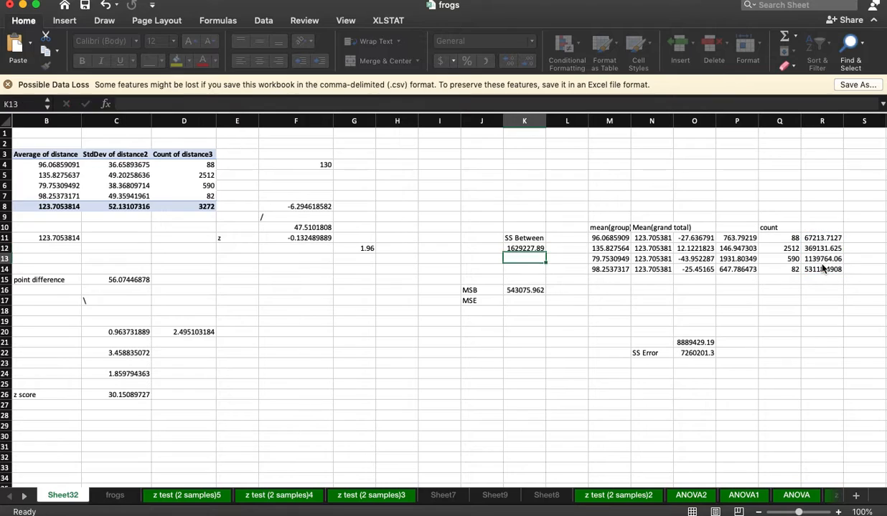
Step: Enter the formula note "SSE/N-groups" in K17, beside the MSE label
left_click(700, 354)
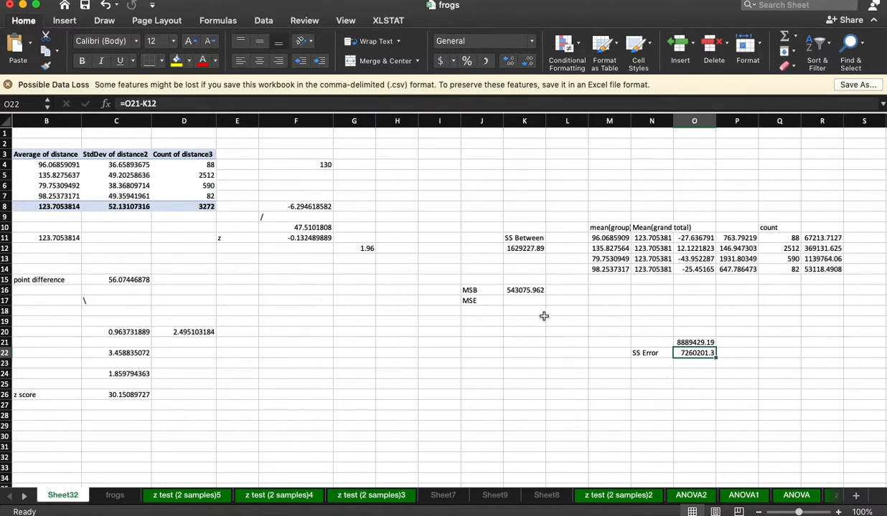
left_click(510, 299)
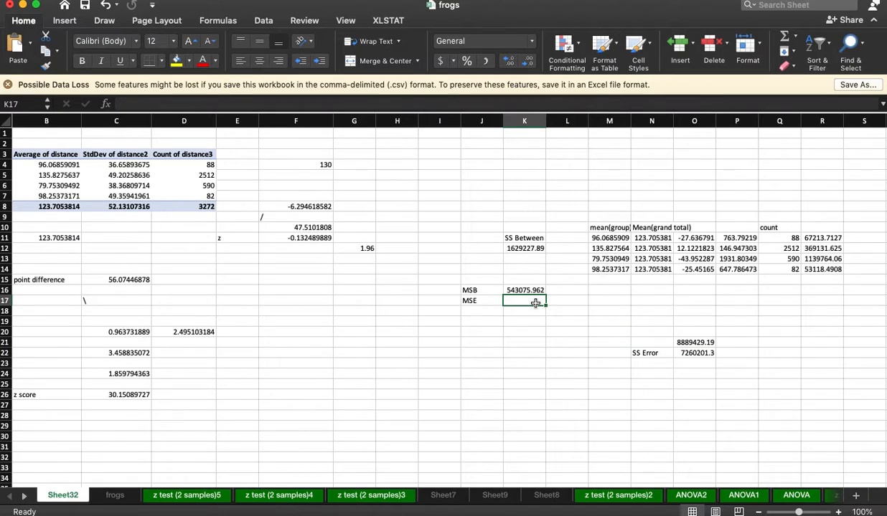
type("SSE/N-")
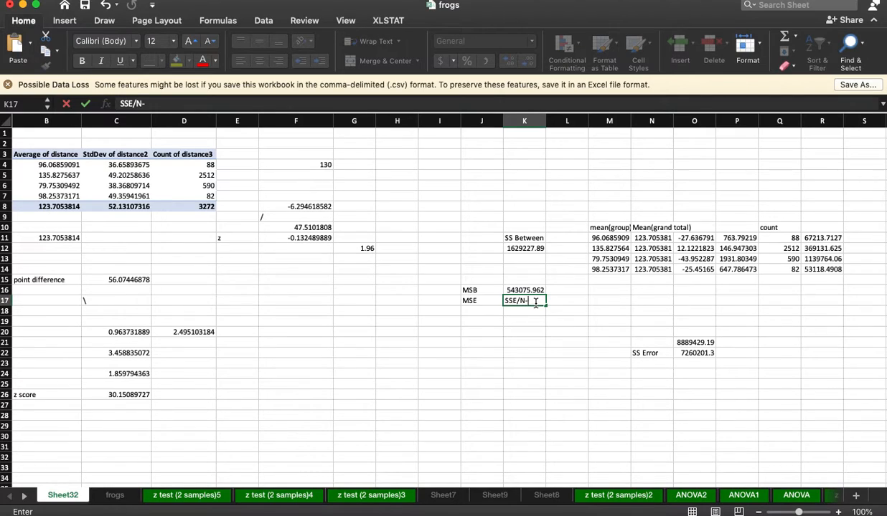
type("groups")
key("Return")
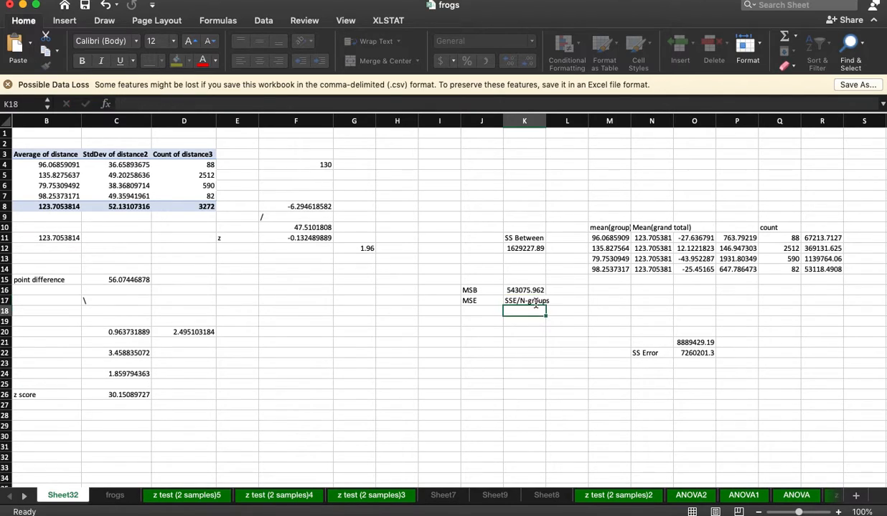
Step: Calculate the mean square error in K20 by dividing O22 by the pivot table's total count minus 4, and label it "MSE" in J20
key("Down")
key("Down")
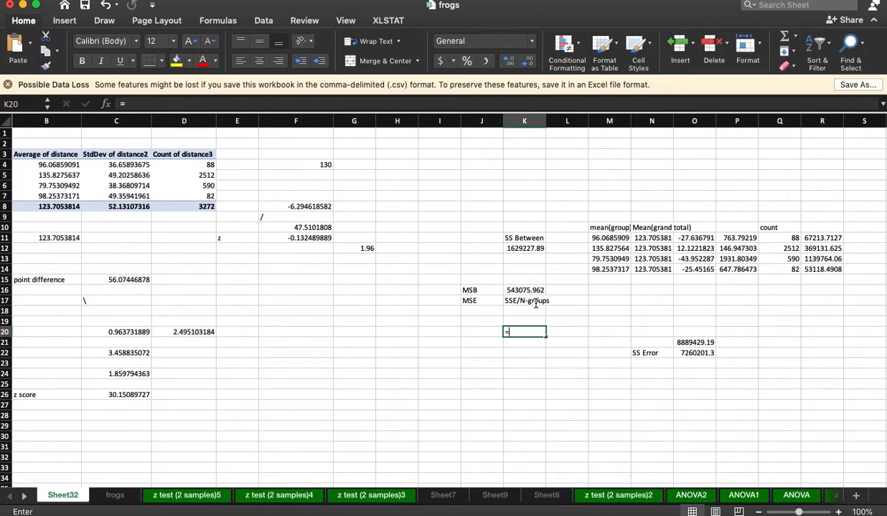
type("=")
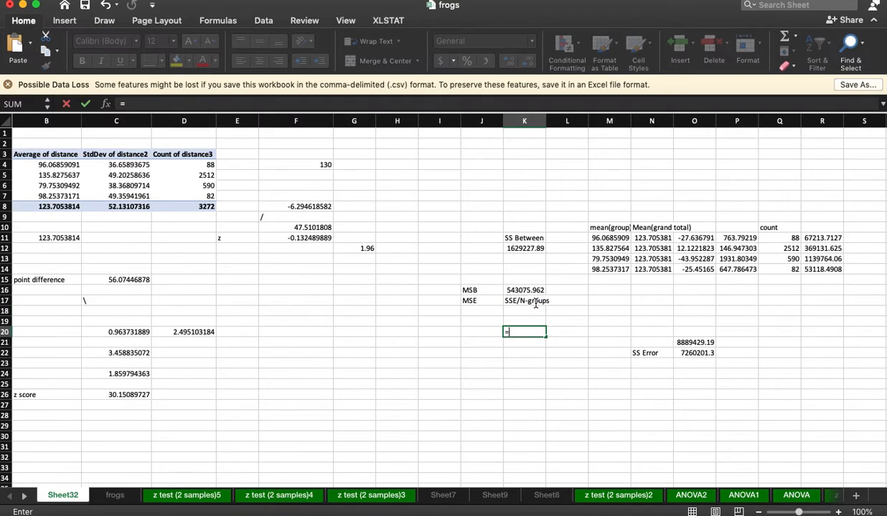
left_click(703, 354)
type("/(")
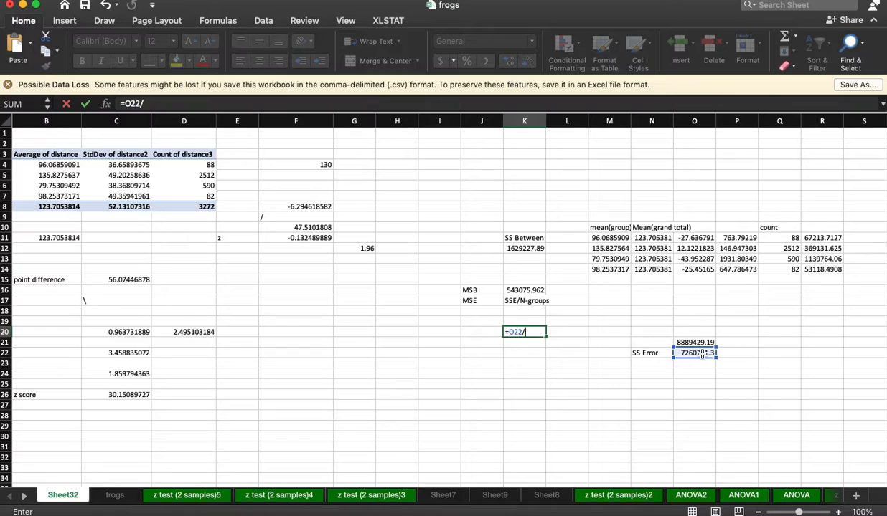
left_click(185, 208)
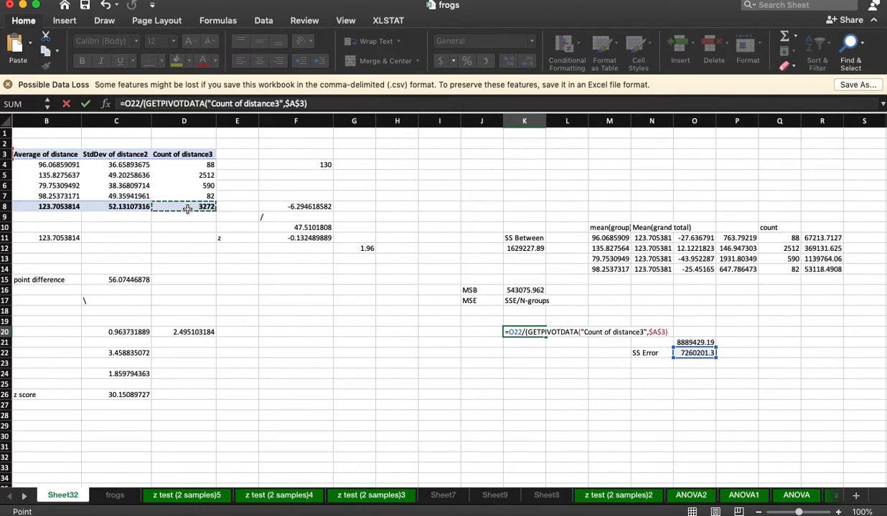
type("-4)")
key("Return")
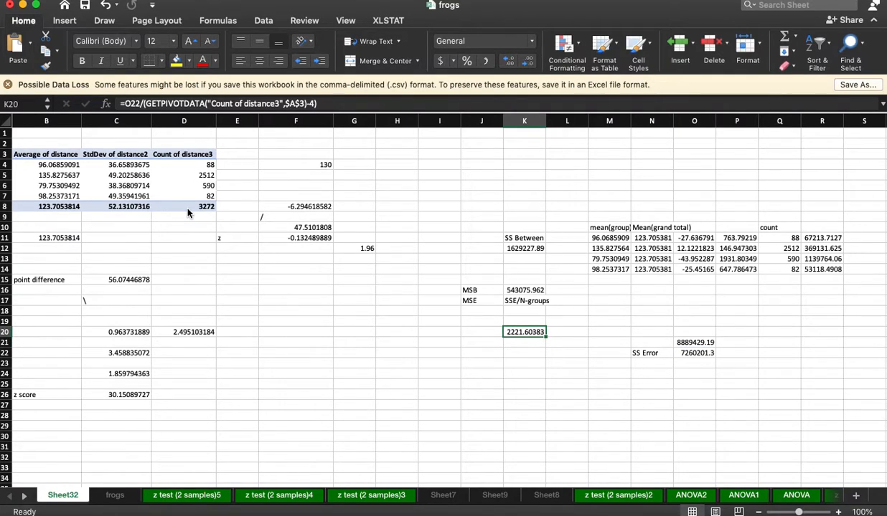
left_click(478, 331)
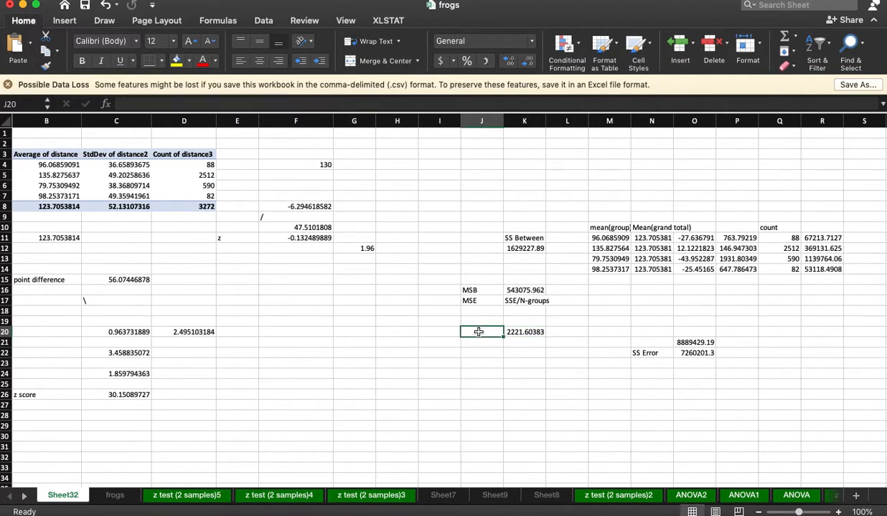
type("MSE")
key("Return")
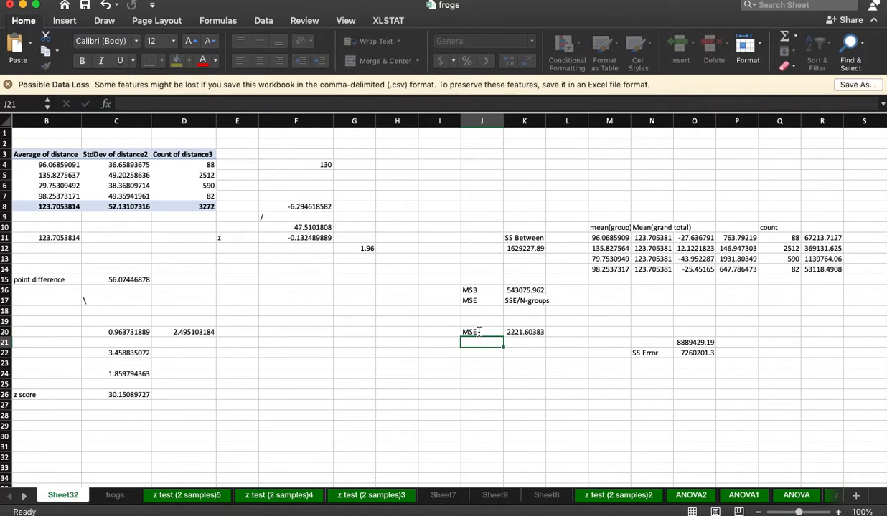
Step: Enter the label "F" in J24 and the formula note "MSB/MSE" in K24
left_click(517, 384)
left_click(525, 374)
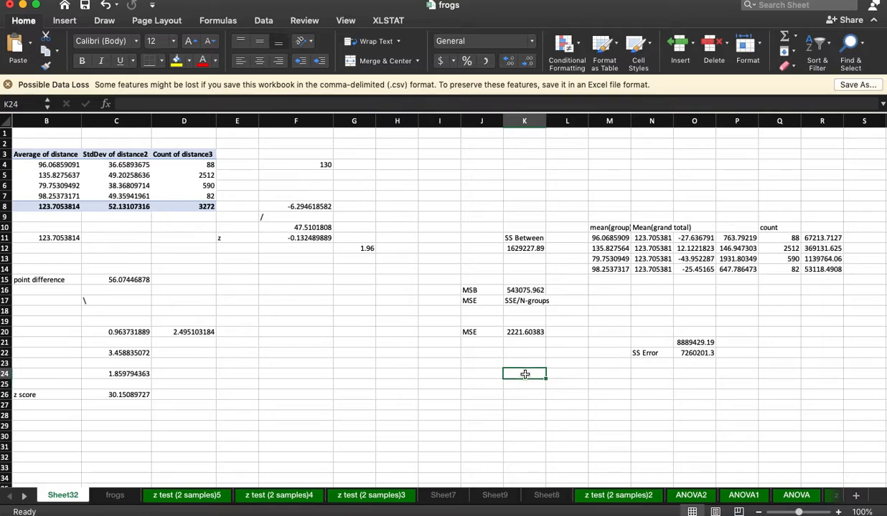
key("Left")
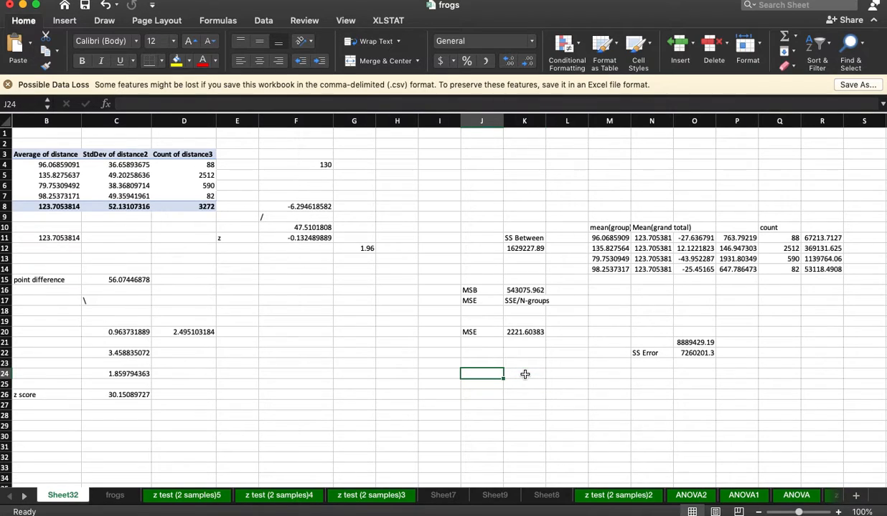
type("F")
key("Tab")
type("MS")
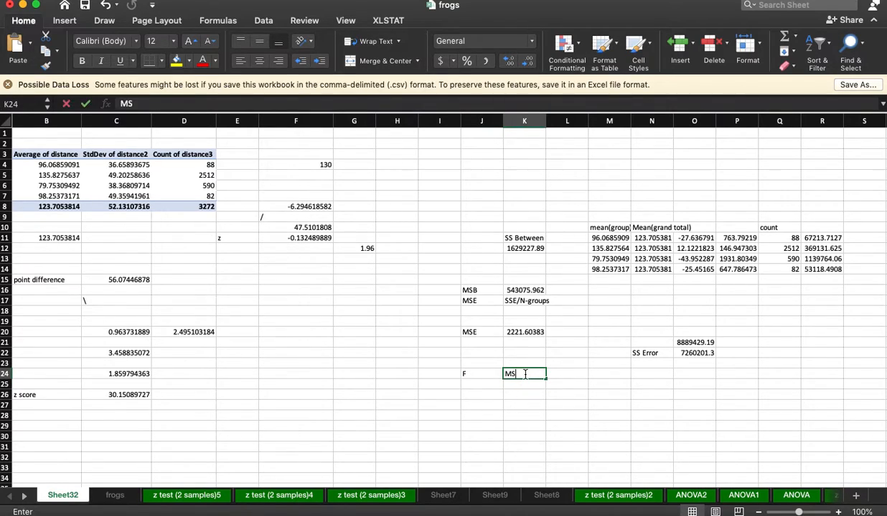
type("B/")
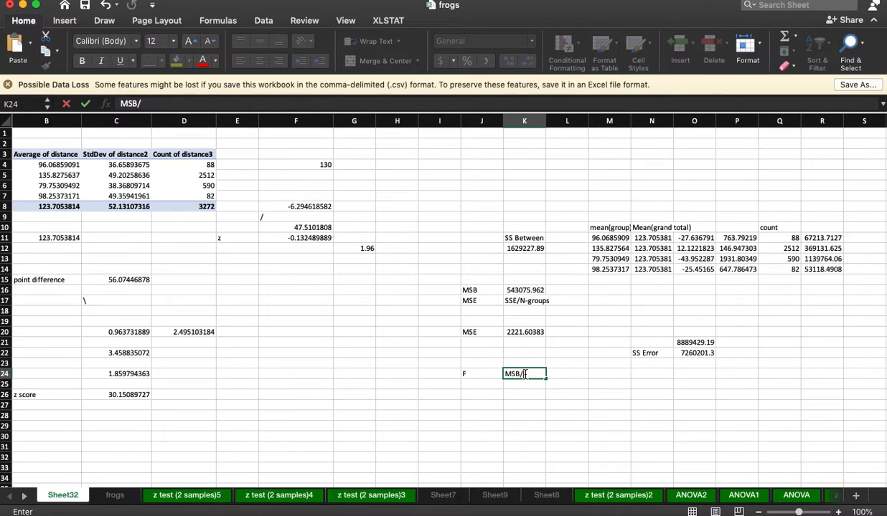
type("MSE")
key("Return")
Step: Calculate the F statistic in K26 by dividing MSB by MSE with =K16/K20
key("Down")
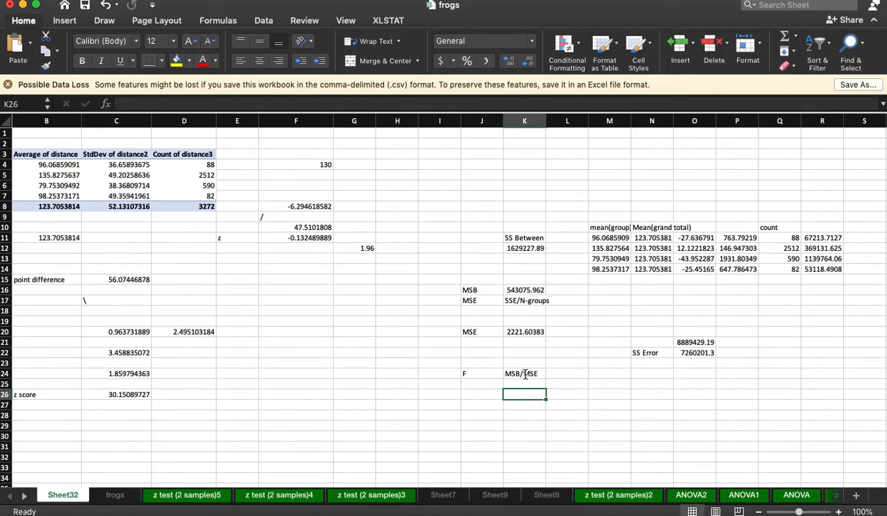
type("=")
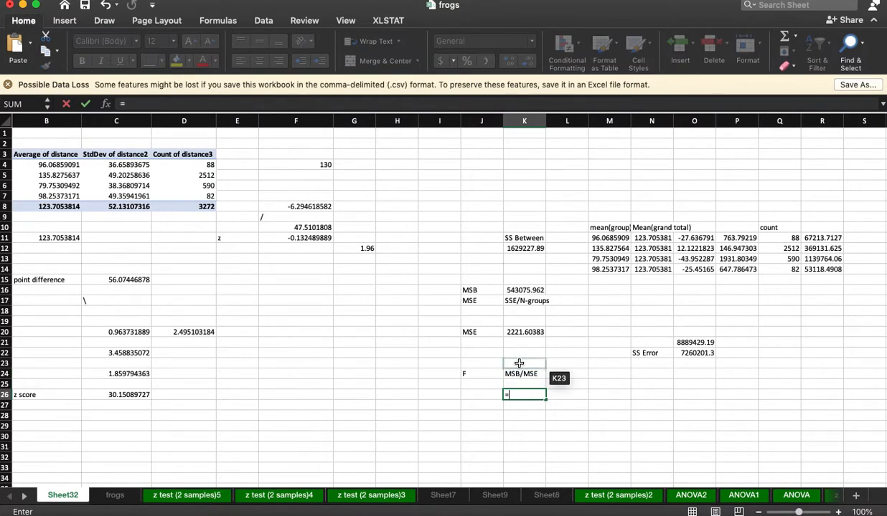
left_click(534, 291)
type("/")
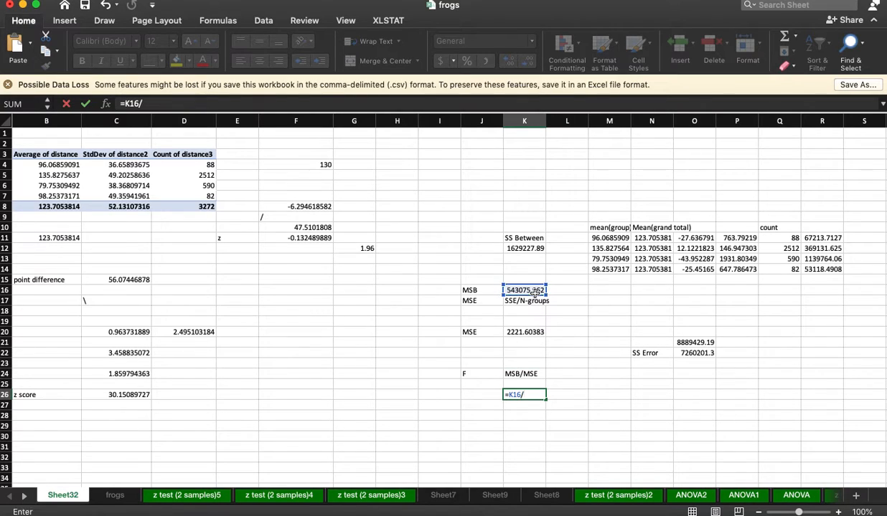
left_click(534, 334)
key("Return")
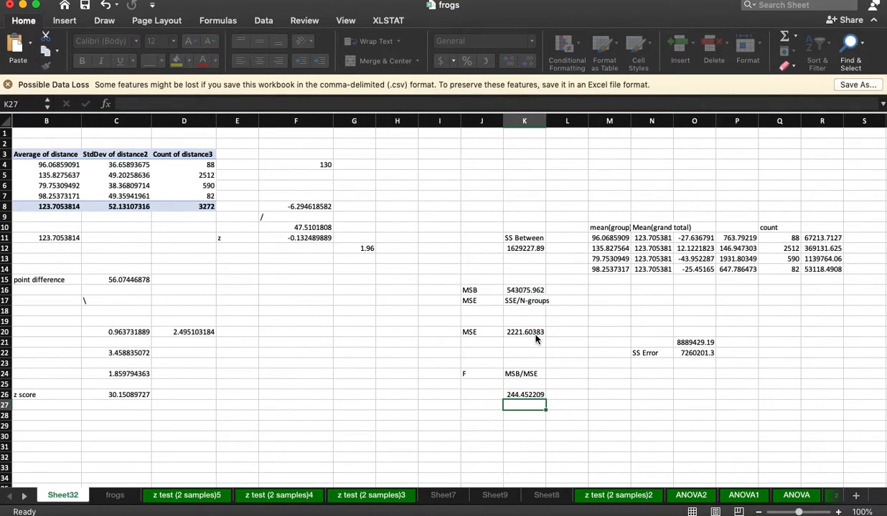
left_click(526, 394)
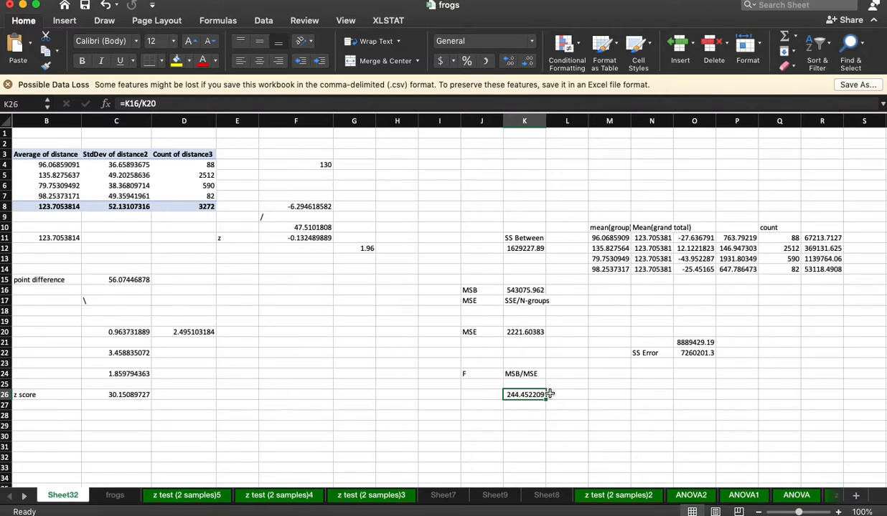
Step: Calculate the F-distribution probability in L29 with F.DIST, using K26, 3, the pivot table's total count minus 4, and TRUE
left_click(564, 395)
left_click(568, 427)
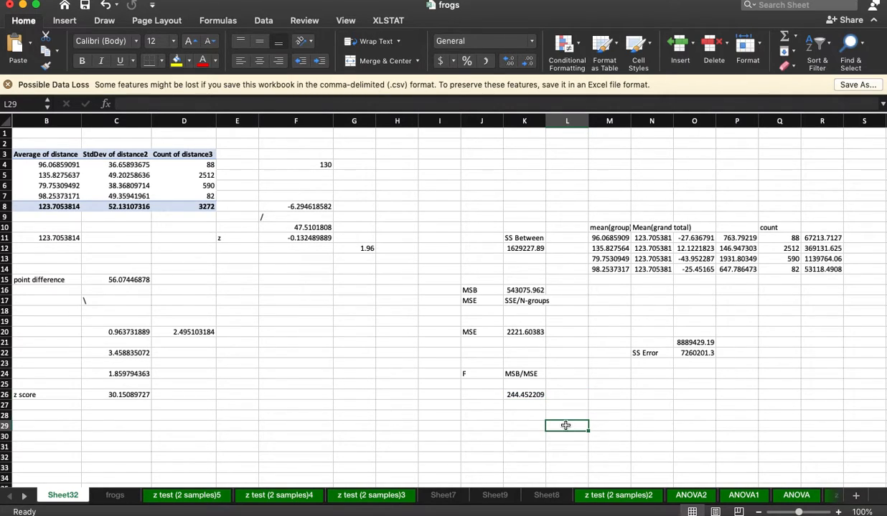
type("=f.")
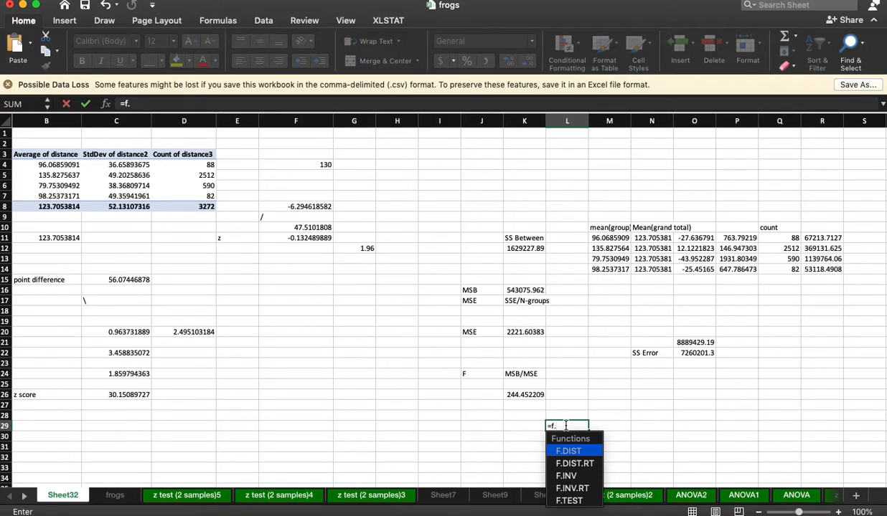
type("dist")
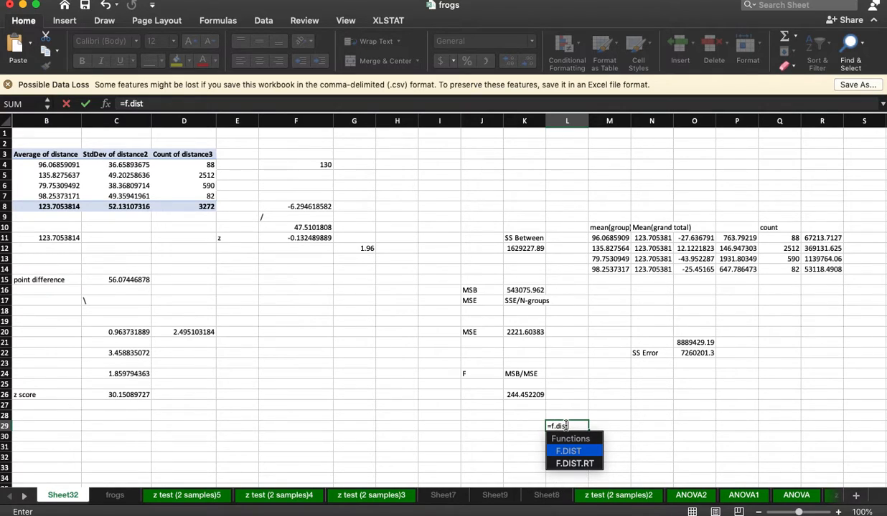
type("(")
left_click(518, 395)
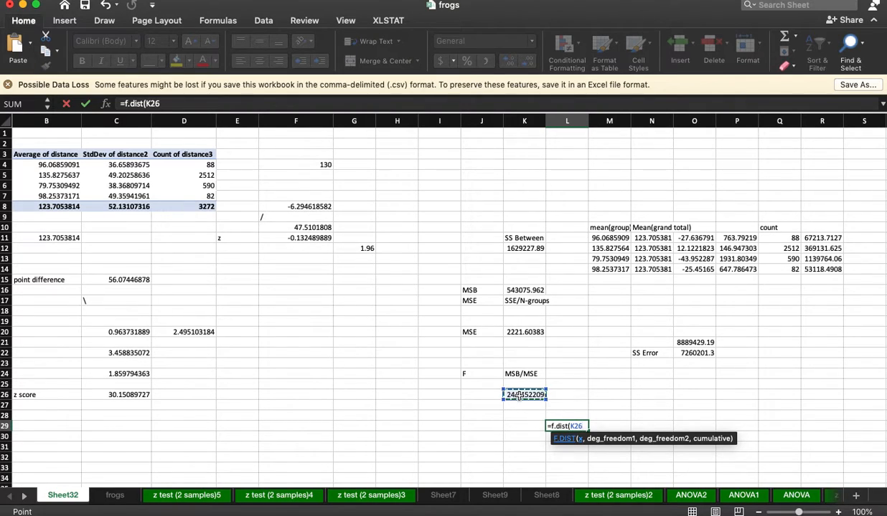
type(",")
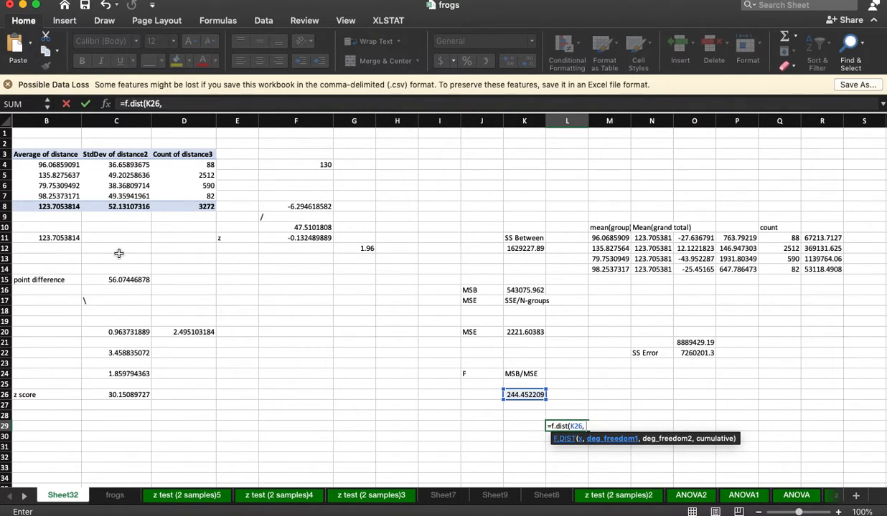
type(" 3,")
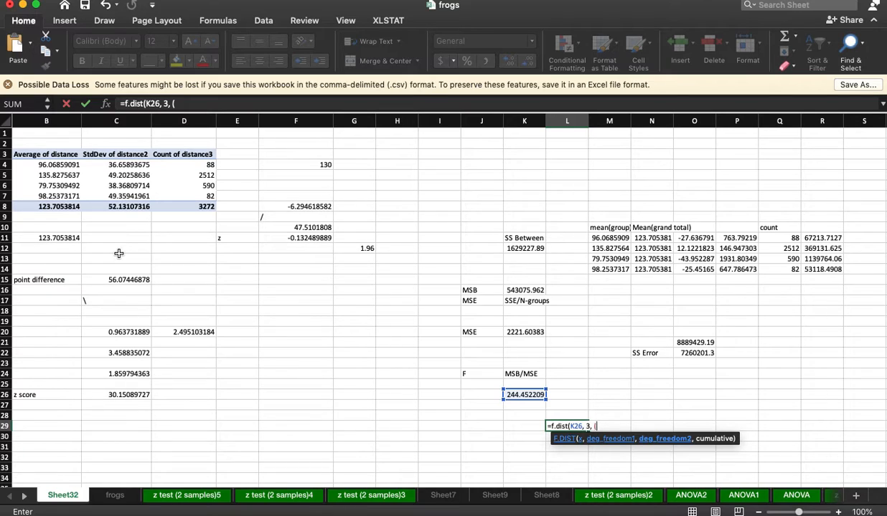
type(" (")
left_click(206, 208)
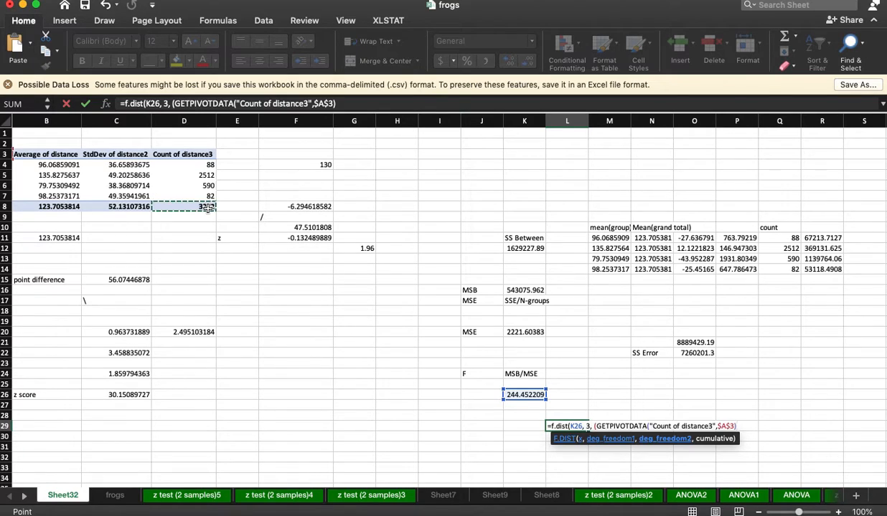
type("-4), ")
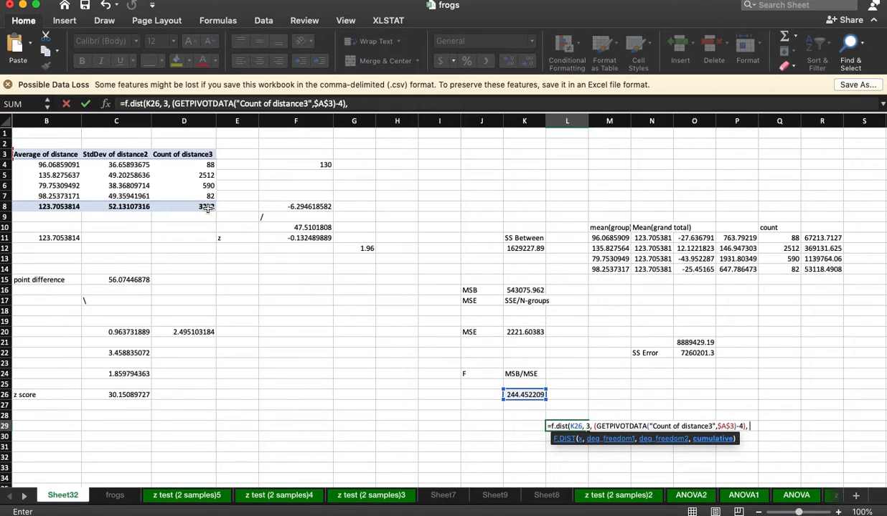
type("tr")
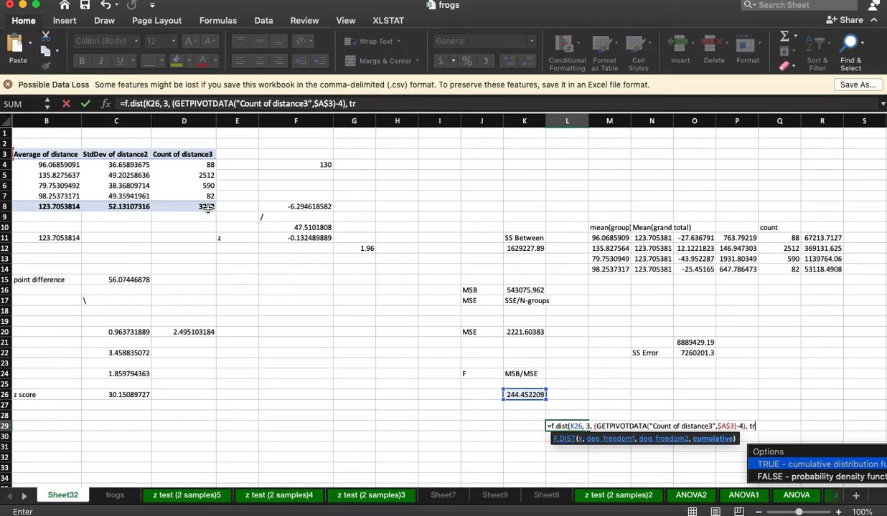
type(")")
key("Return")
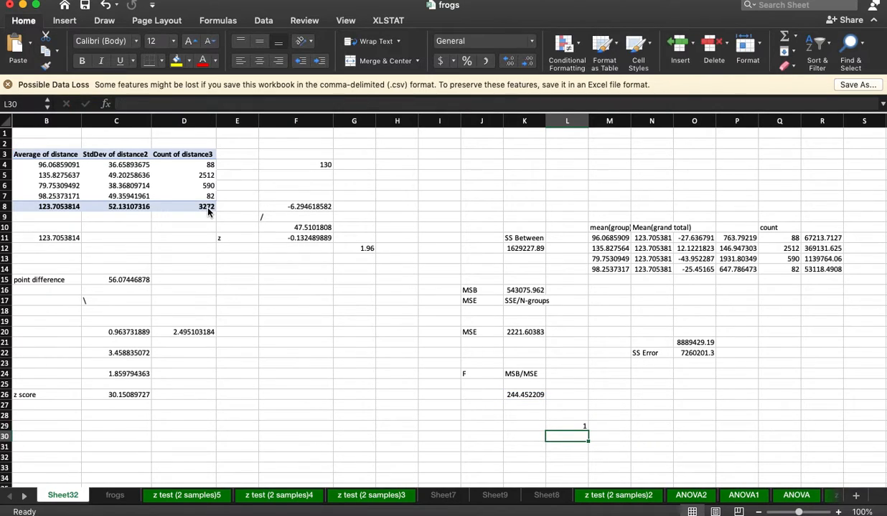
Step: Change the cumulative argument of the F.DIST formula in L29 to FALSE
key("Up")
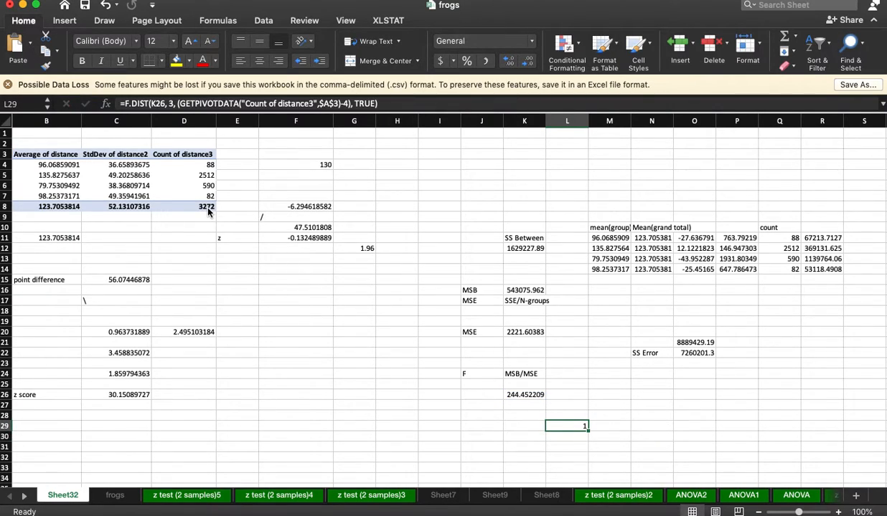
double_click(370, 104)
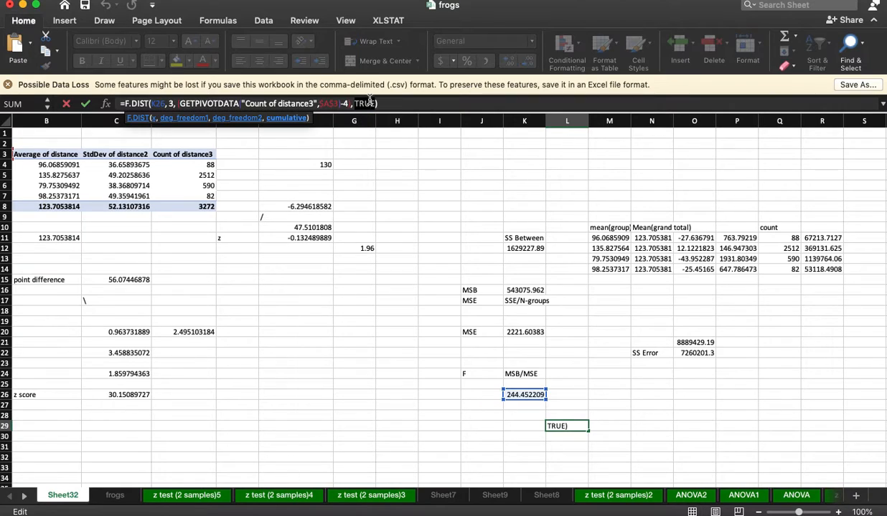
type("false")
key("Return")
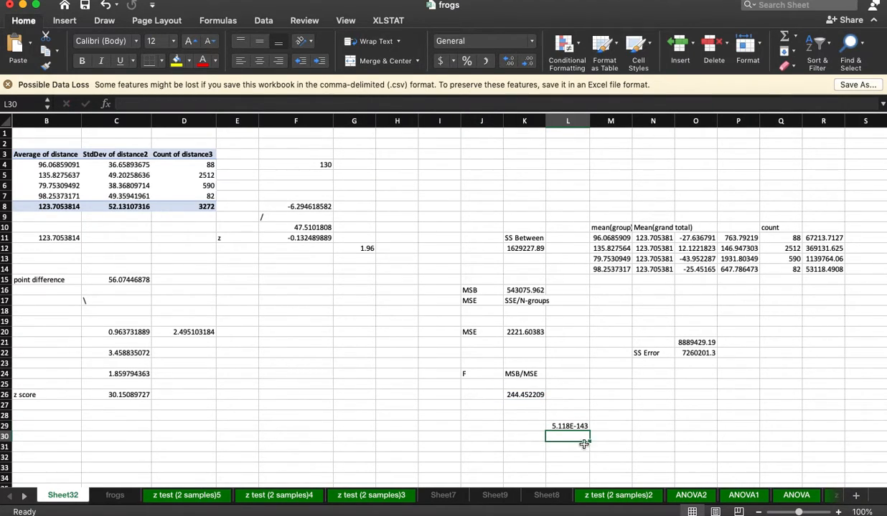
key("Up")
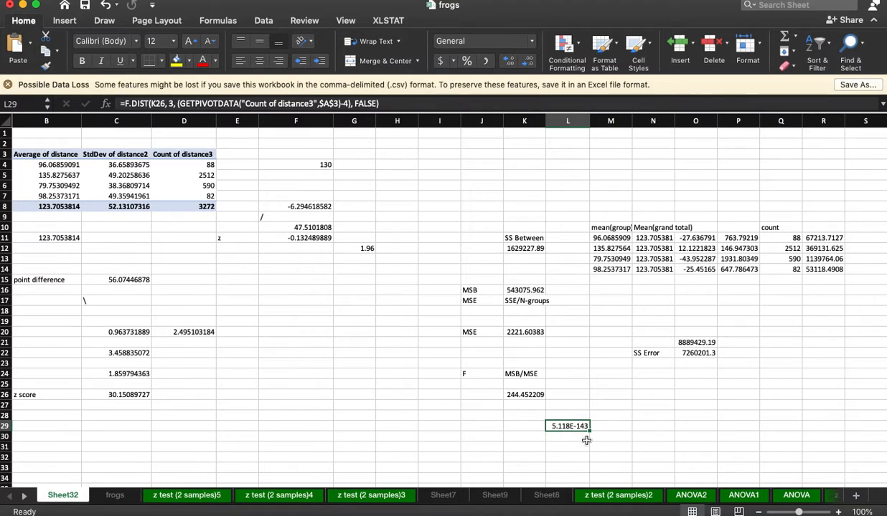
Step: Review the four group means in M11:M14
left_click(618, 427)
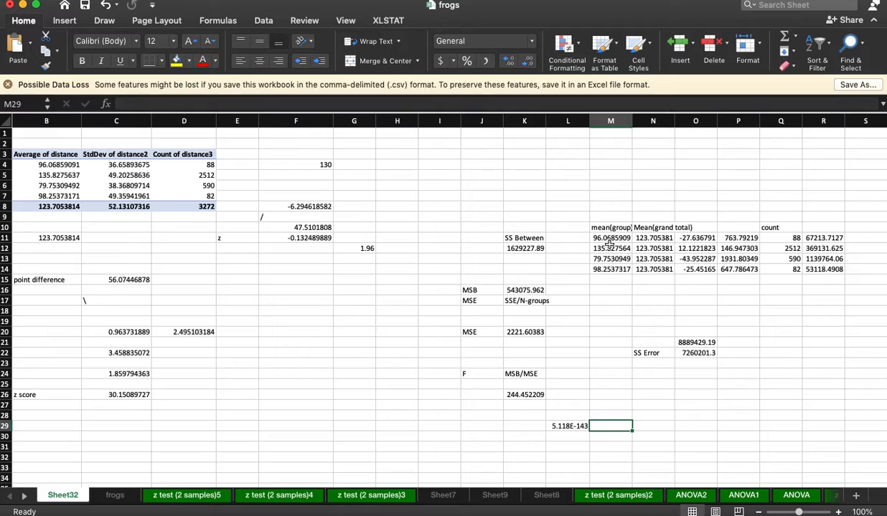
left_click_drag(609, 271, 611, 238)
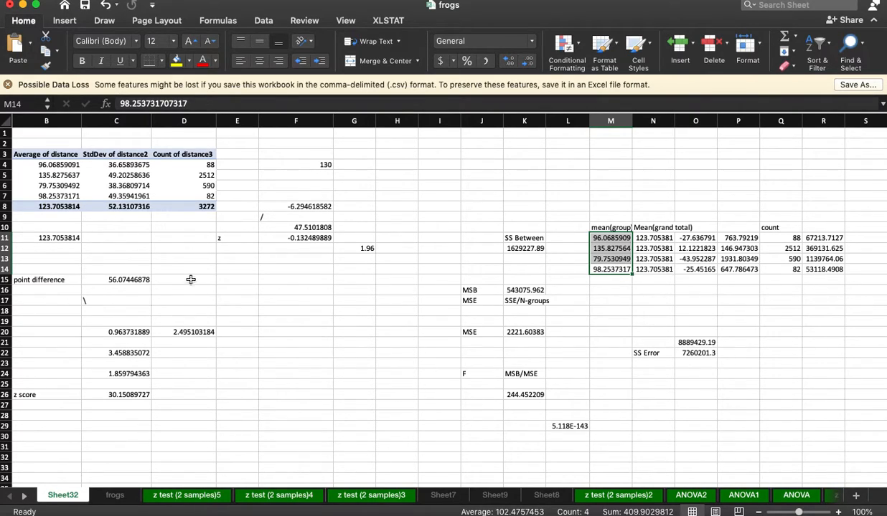
left_click(326, 380)
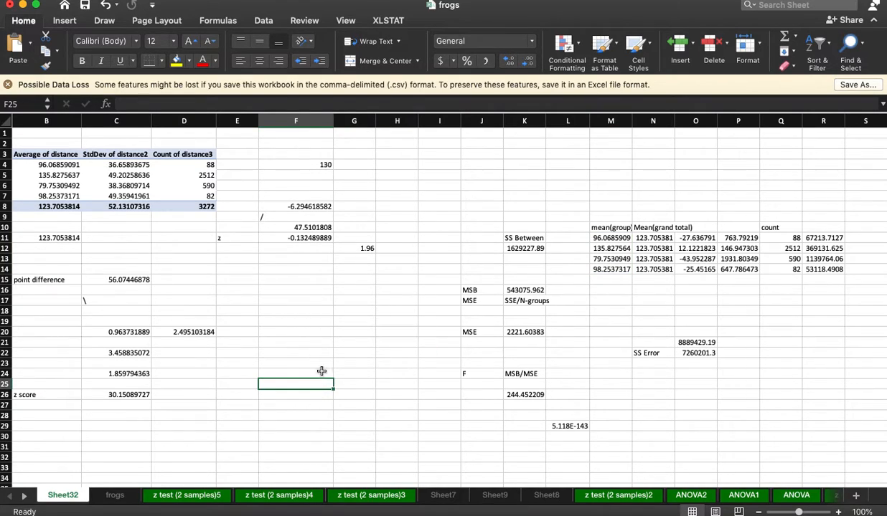
Step: Open XLSTAT's ANOVA setup on the frogs sheet and place its dialog clear of the data columns
left_click(118, 496)
left_click(296, 300)
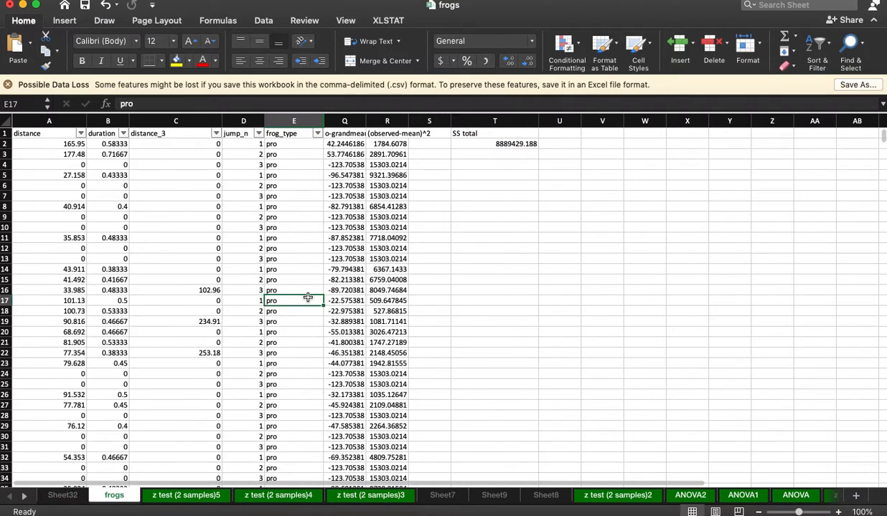
left_click(378, 20)
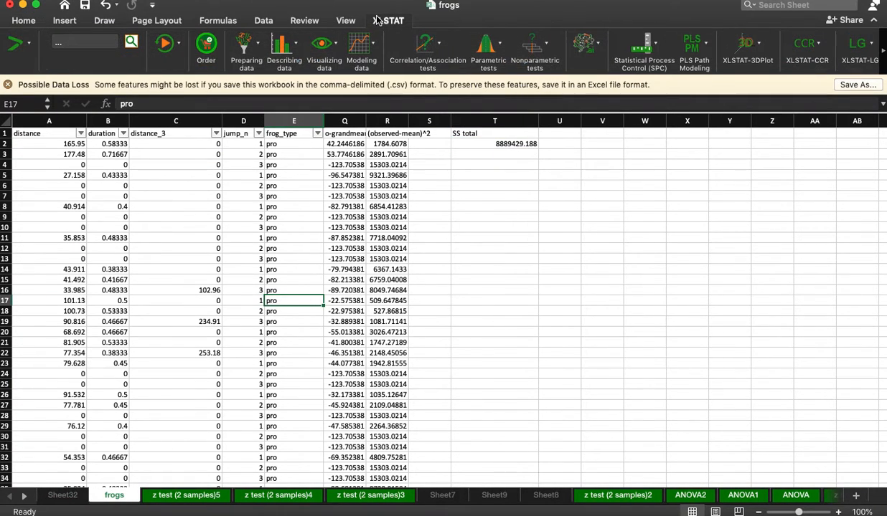
left_click(368, 56)
left_click(379, 106)
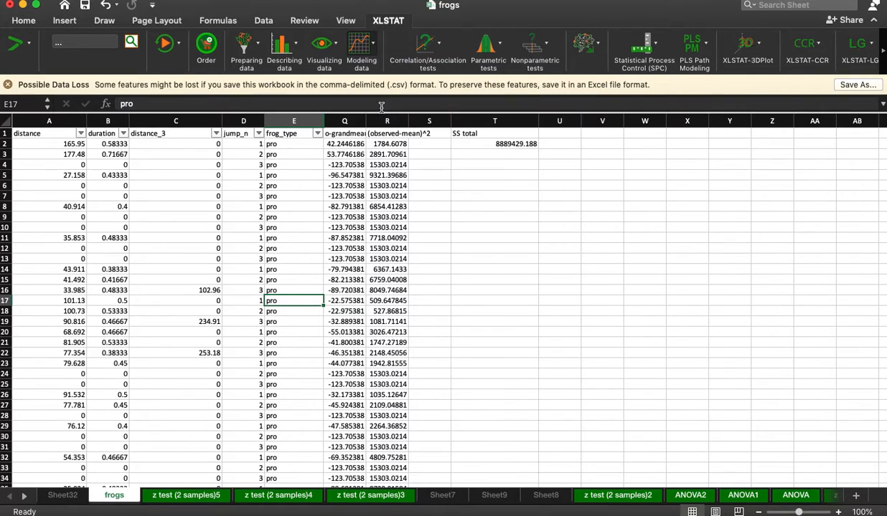
left_click_drag(886, 235, 605, 204)
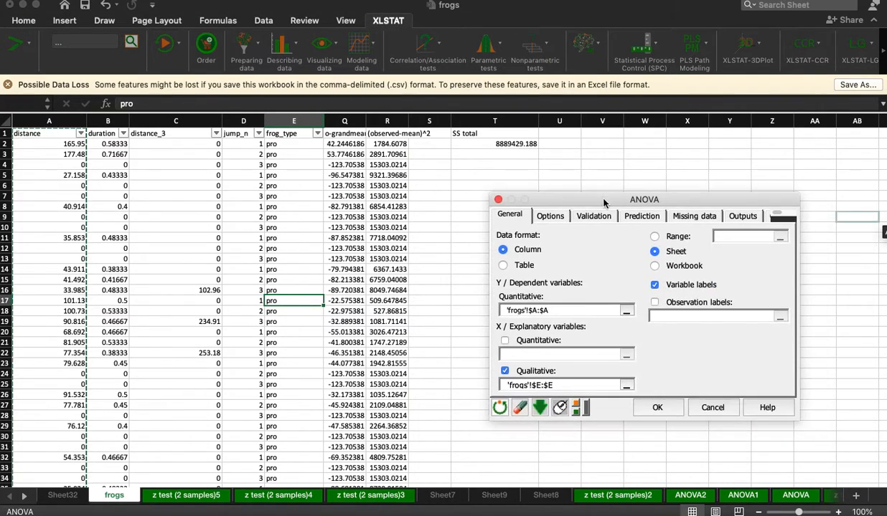
Step: Run the ANOVA with distance (column A) as quantitative dependent variable and frog_type (column E) as qualitative explanatory variable
left_click(545, 310)
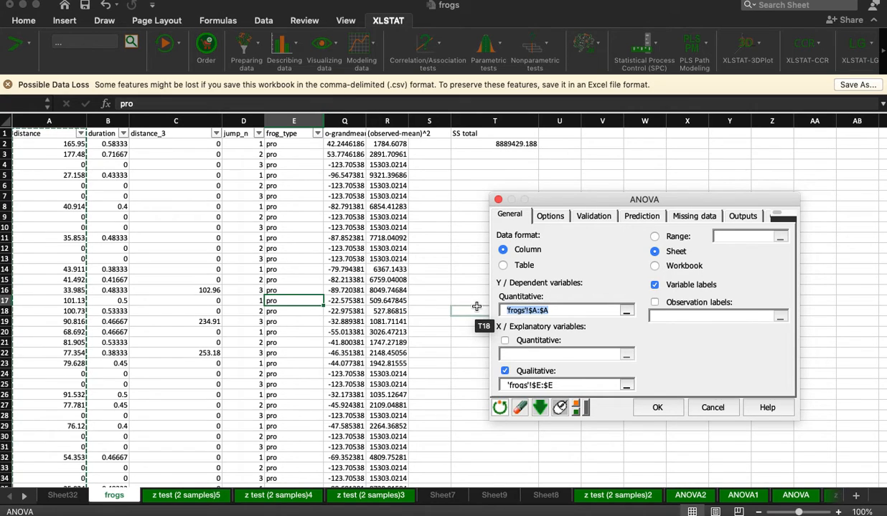
key("BackSpace")
left_click(74, 121)
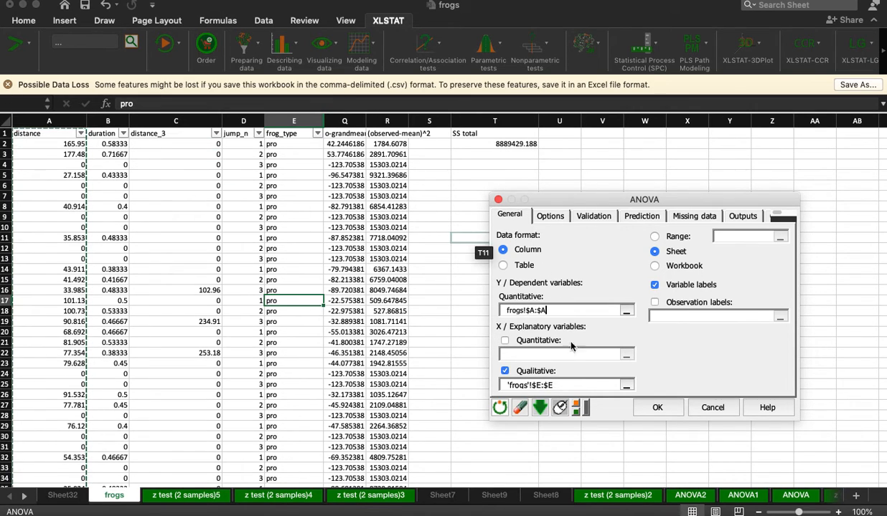
left_click(566, 385)
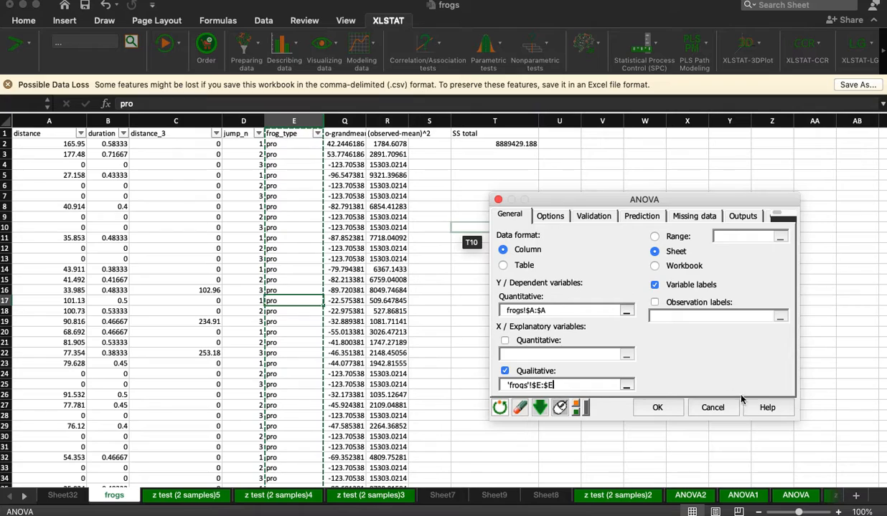
left_click(657, 407)
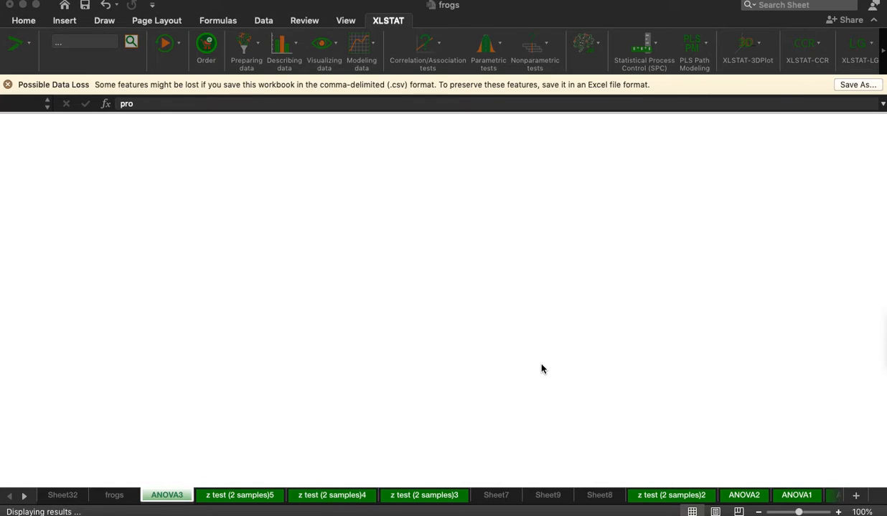
Step: Examine the analysis of variance table on the ANOVA3 results sheet, including the model's F value
left_click(355, 381)
scroll(356, 381, "down", 10)
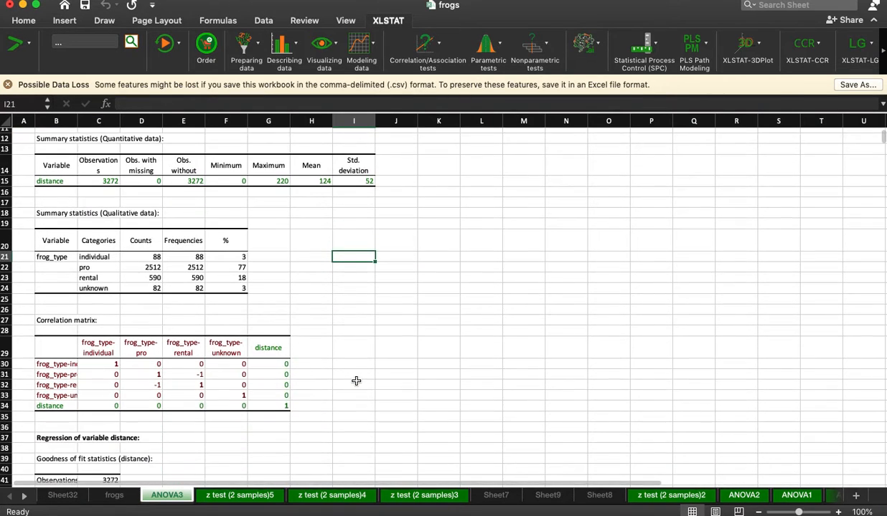
scroll(346, 379, "down", 3)
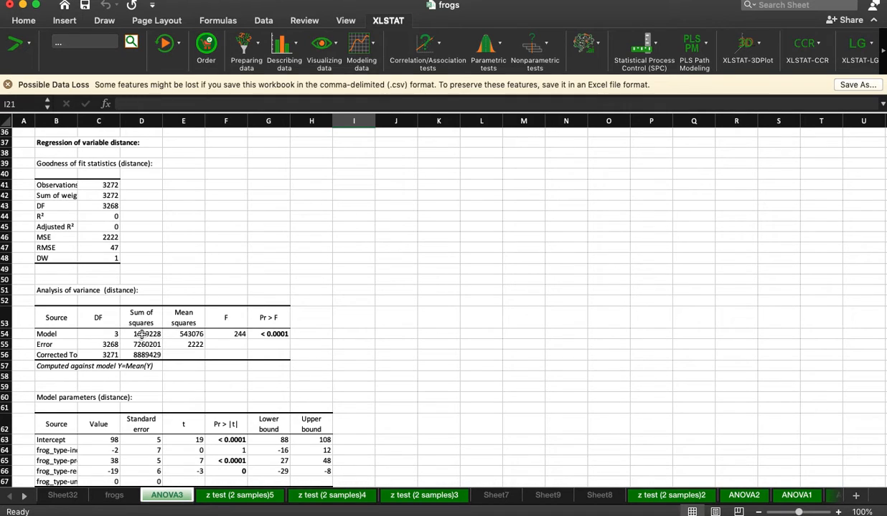
left_click(236, 335)
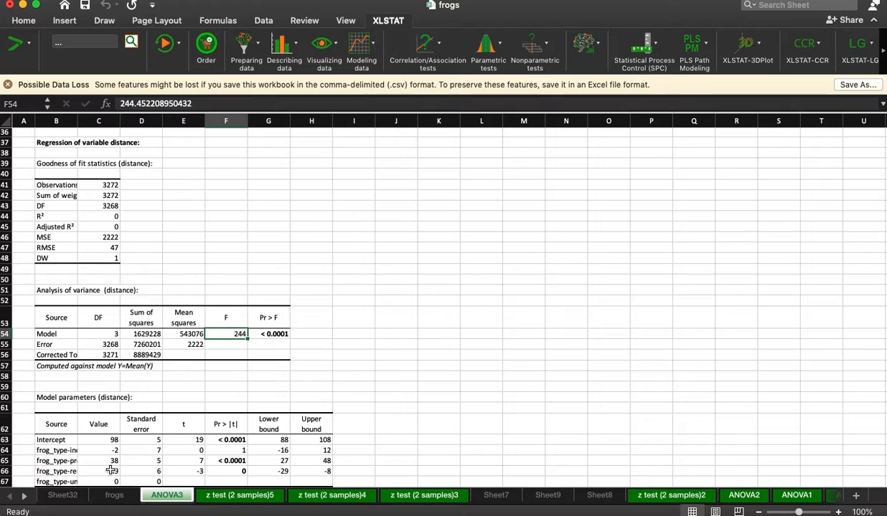
Step: Compare the manual F statistic in K26 of Sheet32 with the model's F value on the ANOVA3 sheet
left_click(63, 495)
left_click(517, 394)
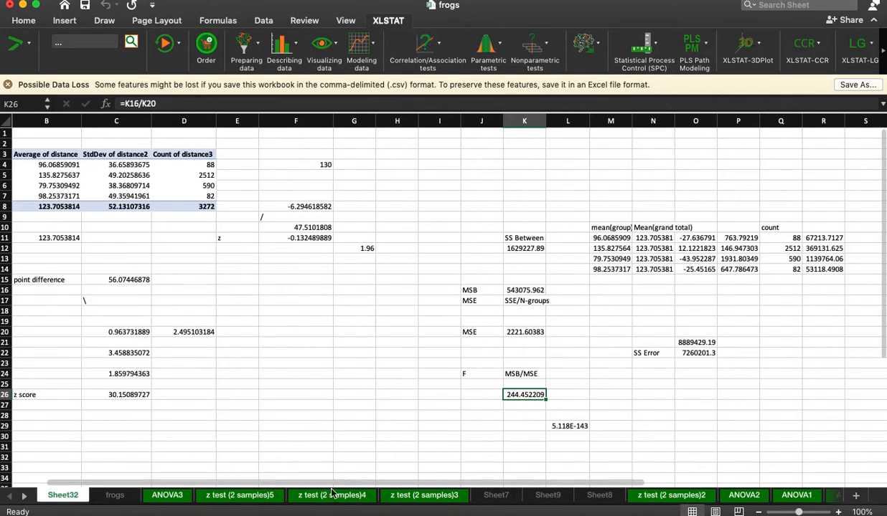
left_click(168, 496)
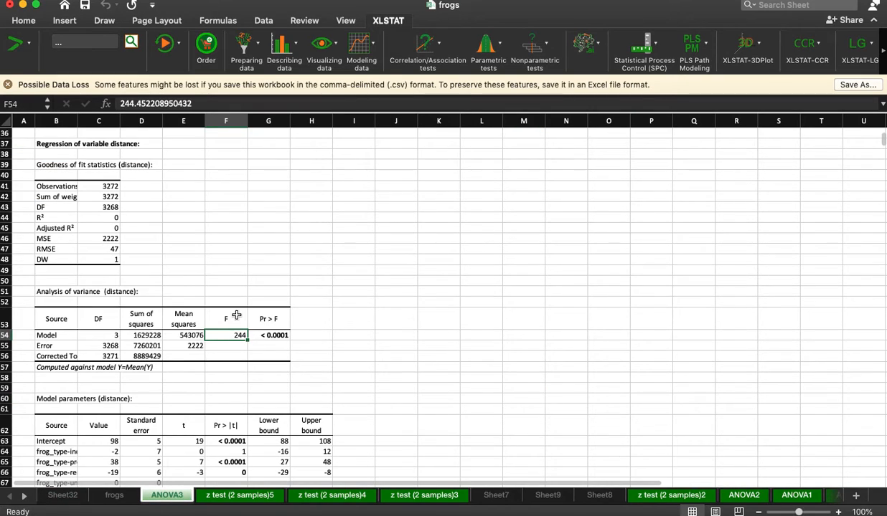
left_click(346, 289)
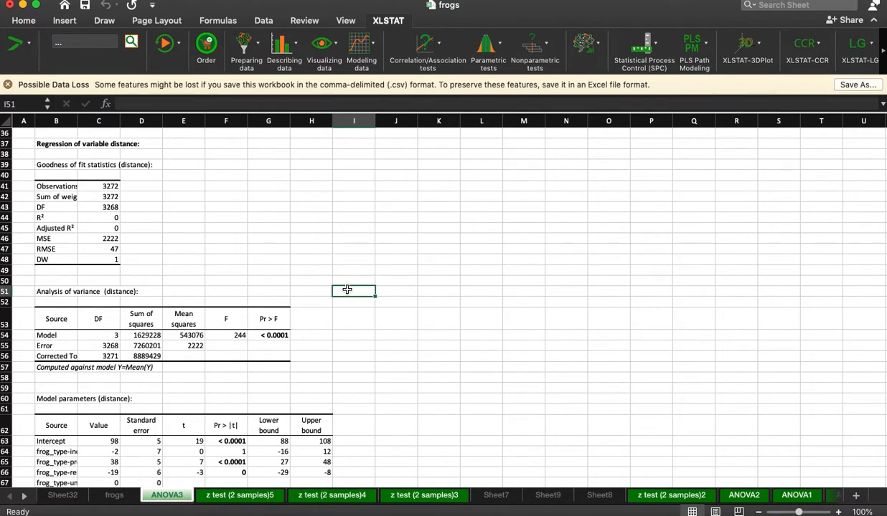
left_click(228, 335)
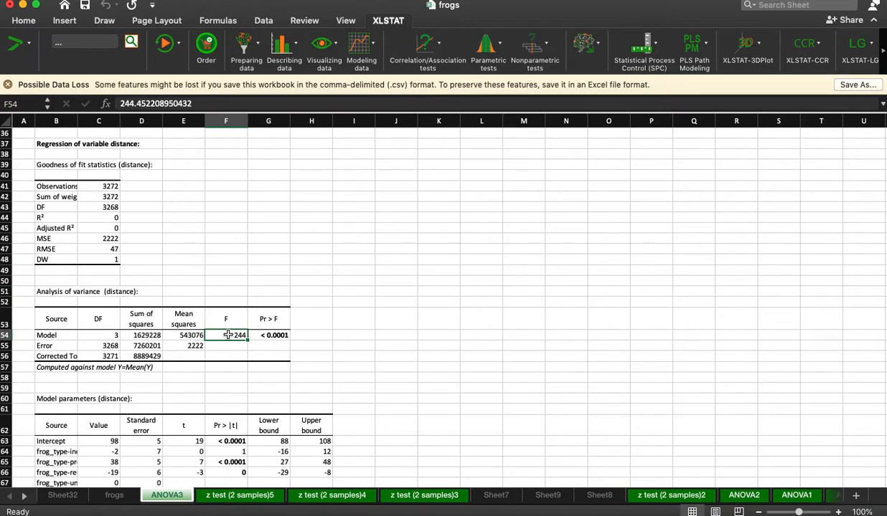
Step: Check the model's degrees of freedom and the error sum of squares on ANOVA3, and return to Sheet32
left_click_drag(108, 335, 129, 336)
left_click(110, 336)
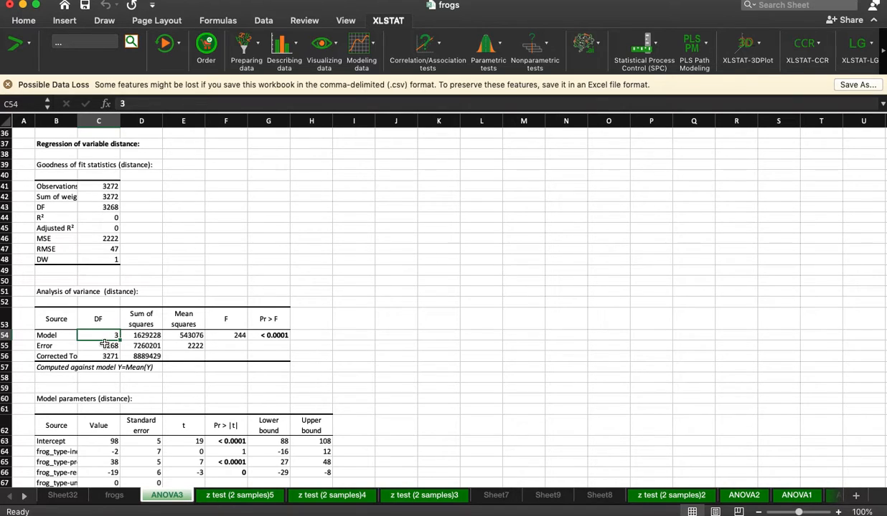
left_click(144, 343)
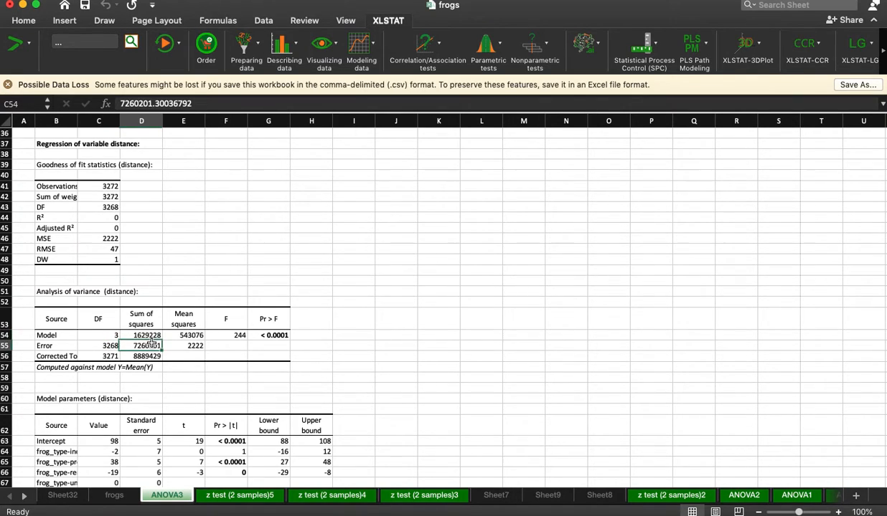
left_click(87, 494)
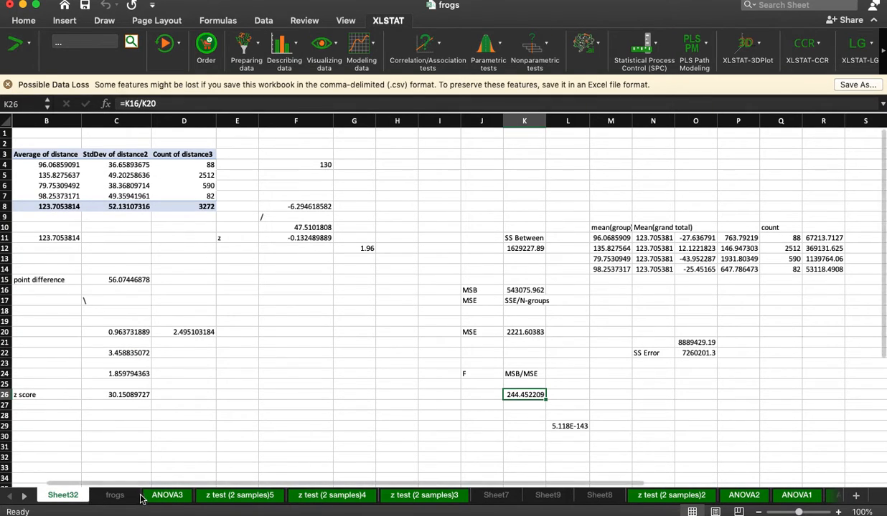
Step: Display the degrees of freedom, sums of squares, mean squares and F in ANOVA3's analysis of variance table with four decimal places
left_click(116, 495)
left_click(166, 495)
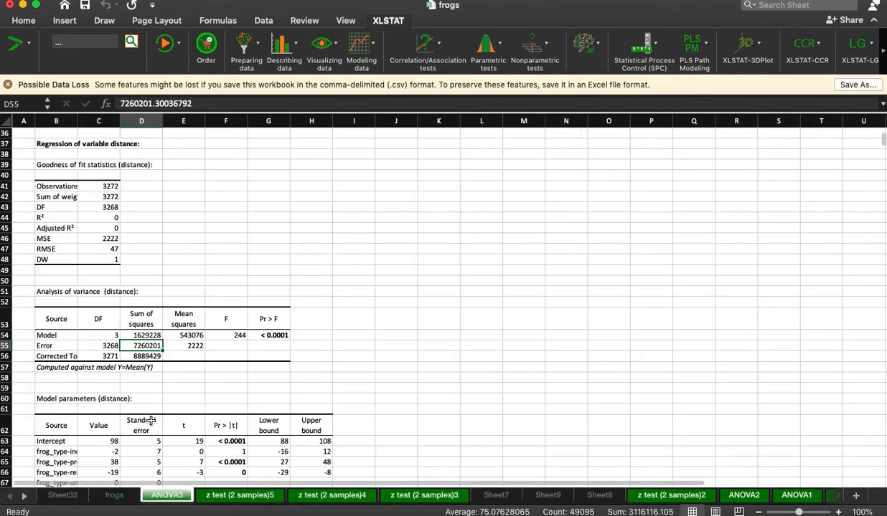
left_click_drag(101, 335, 246, 359)
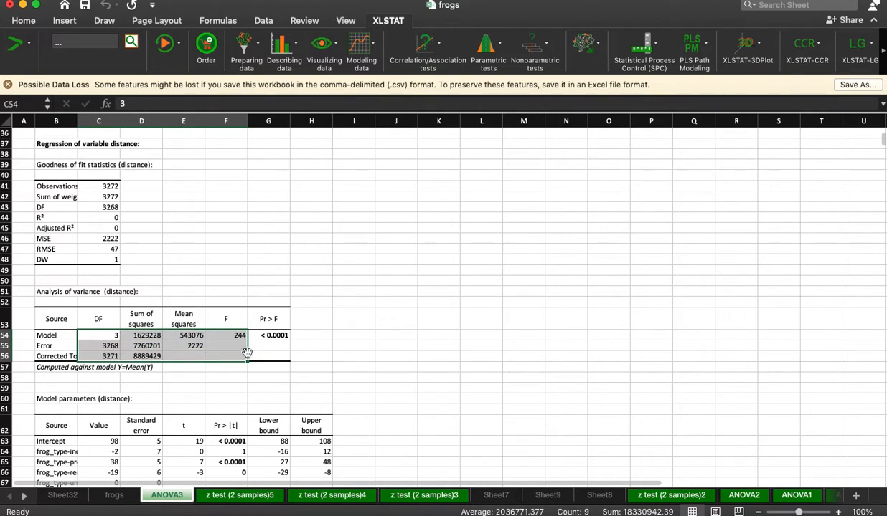
left_click(24, 21)
left_click(508, 61)
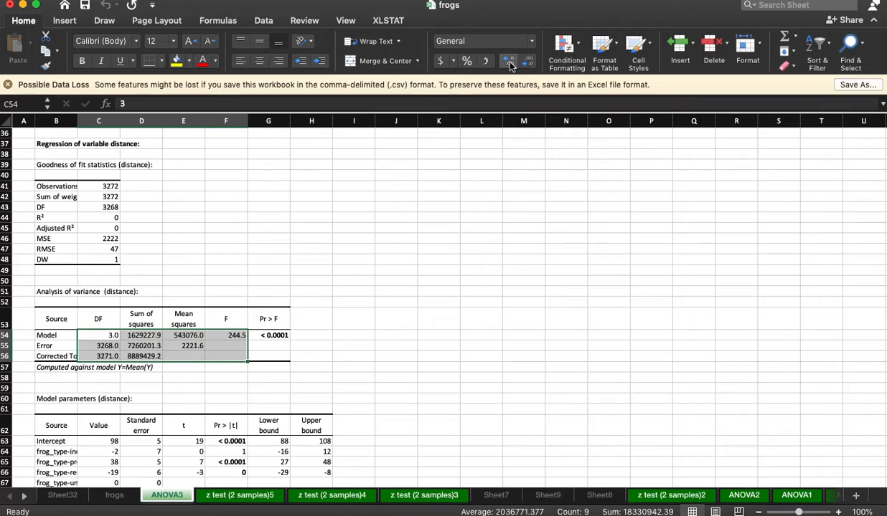
left_click(508, 62)
left_click(507, 61)
left_click(508, 62)
left_click(463, 302)
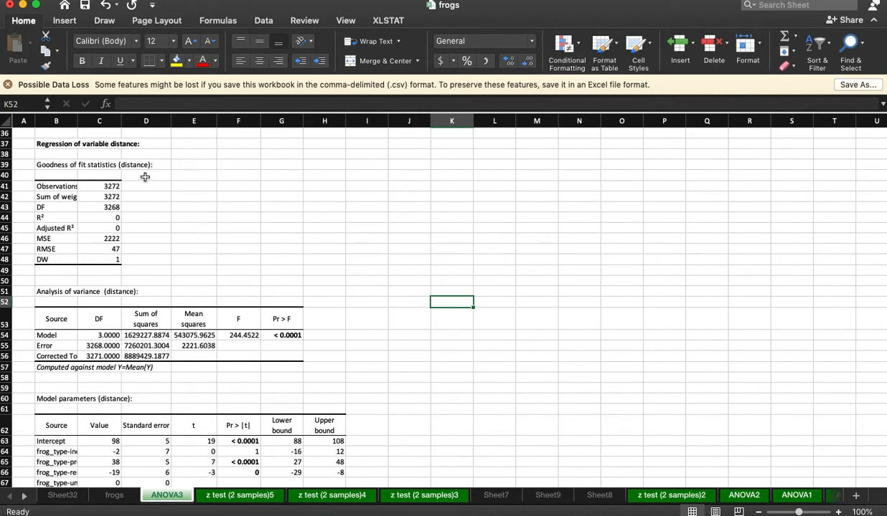
Step: Display the R² value in the goodness of fit statistics on ANOVA3 with six decimal places
scroll(261, 255, "up", 5)
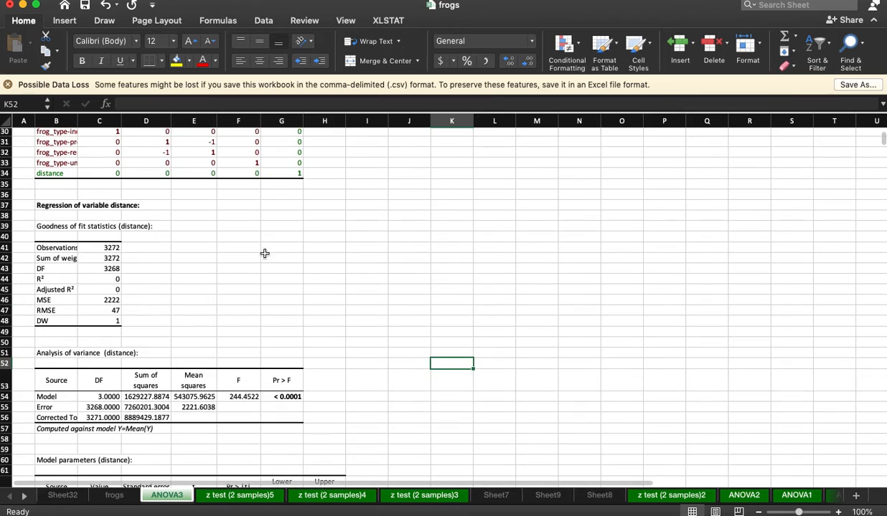
scroll(254, 265, "down", 4)
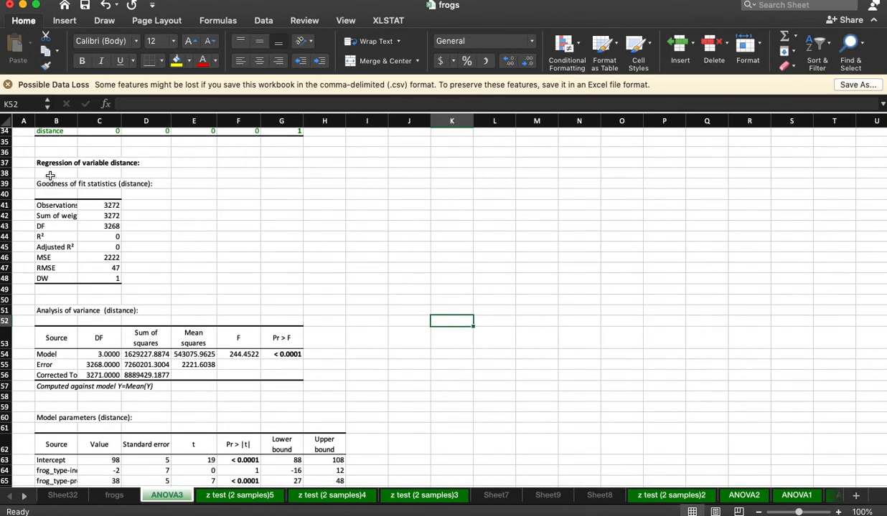
scroll(253, 312, "down", 1)
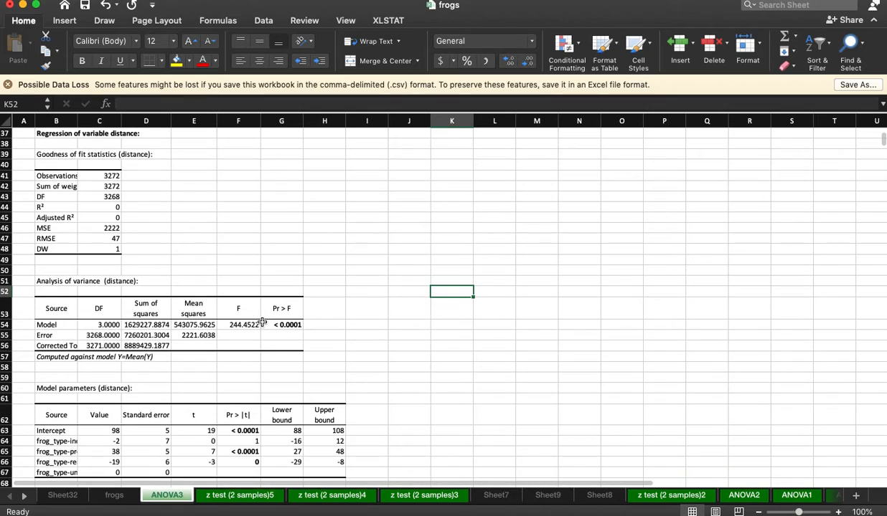
left_click(94, 207)
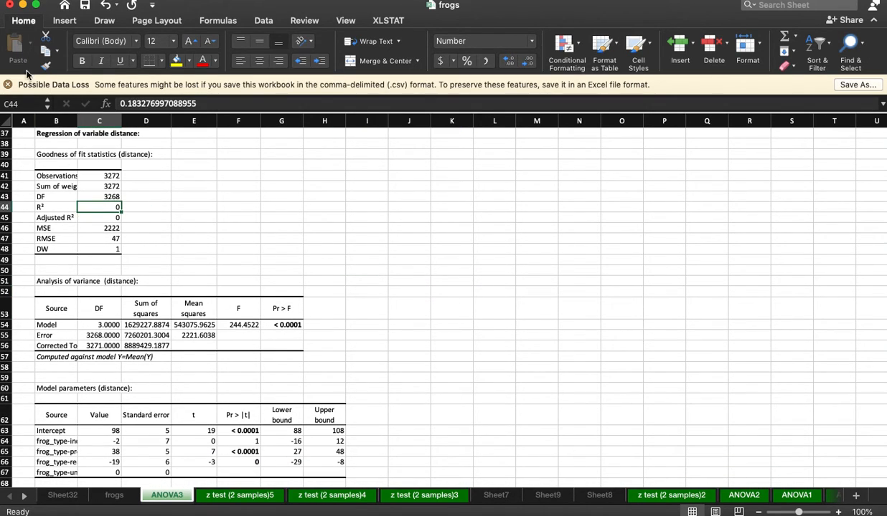
left_click(511, 61)
left_click(510, 61)
left_click(512, 62)
left_click(513, 62)
left_click(512, 62)
left_click(512, 63)
left_click(402, 240)
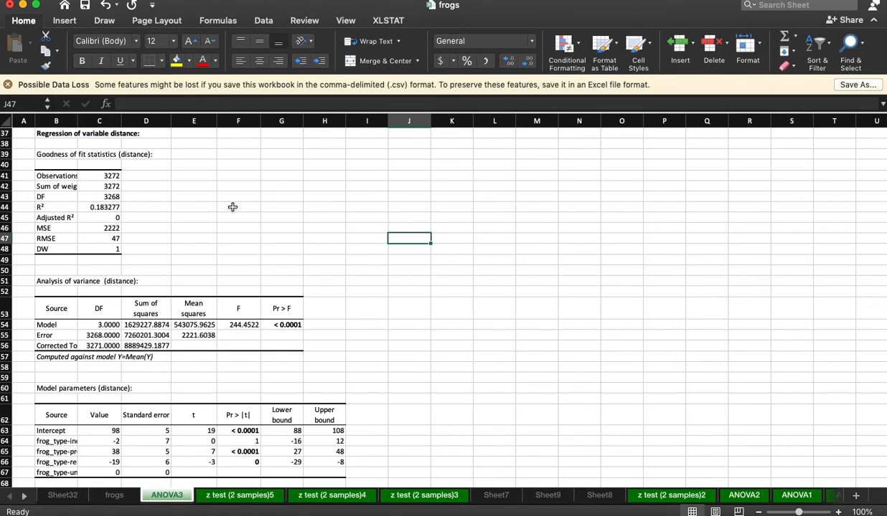
left_click(99, 208)
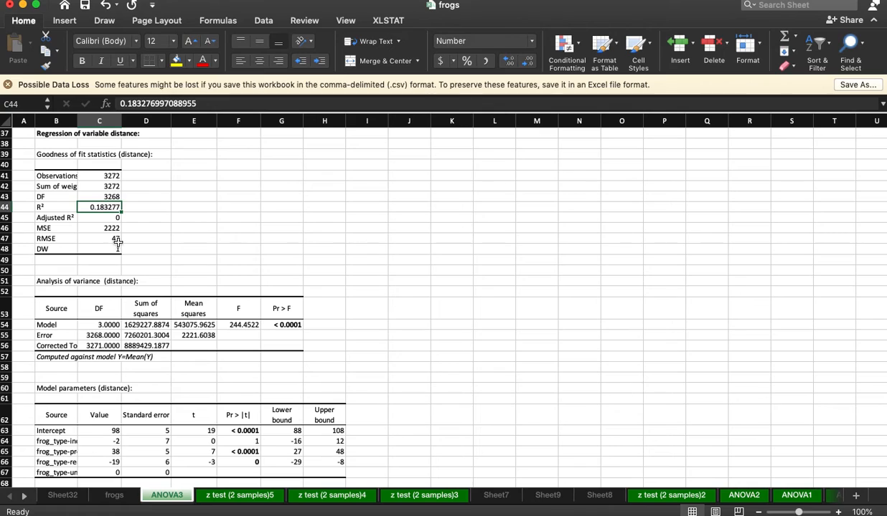